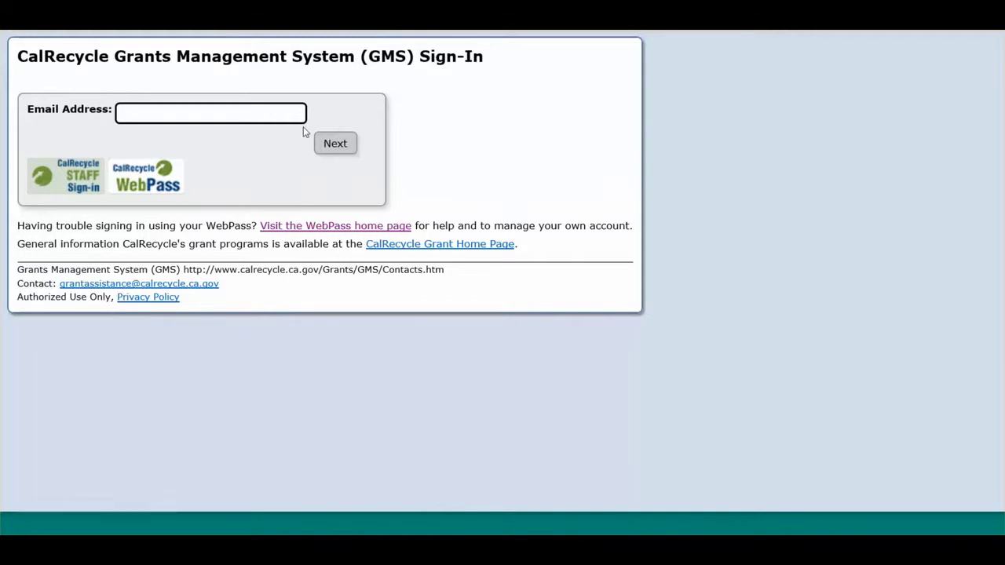
Sign in to GMS with the organisation's WebPass e-mail address and account password.
{"action": "left_click", "coordinate": [243, 116]}
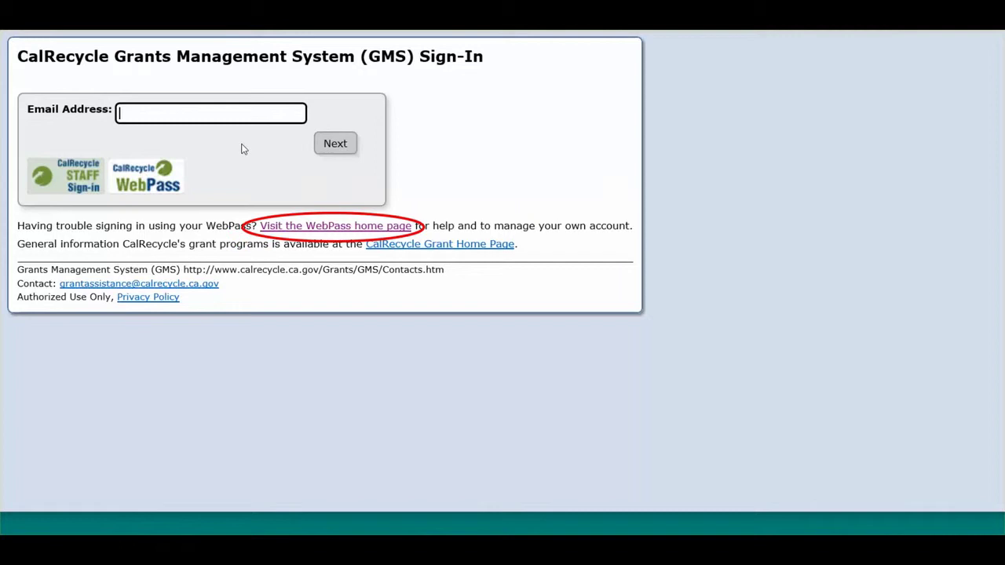
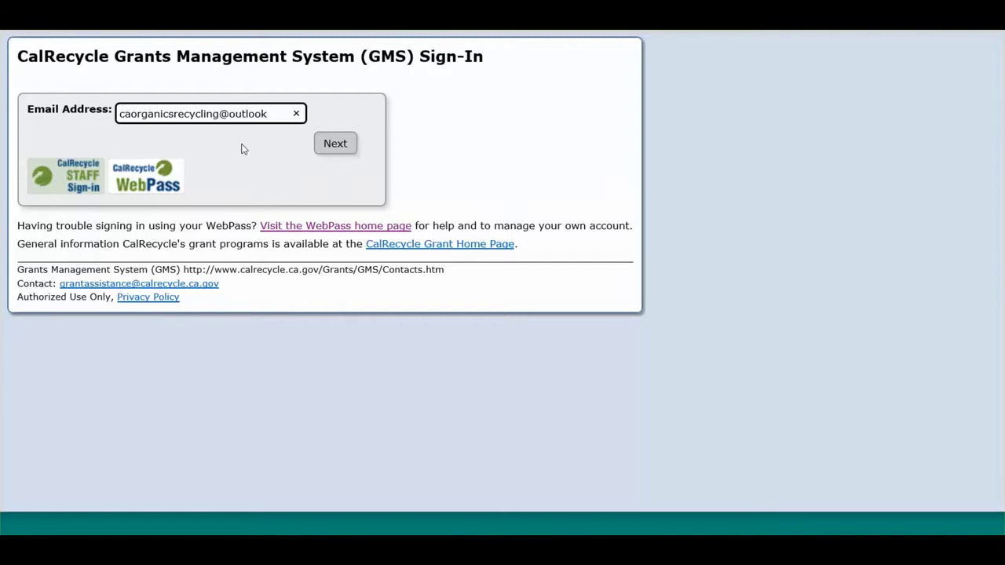
{"action": "key", "text": "Return"}
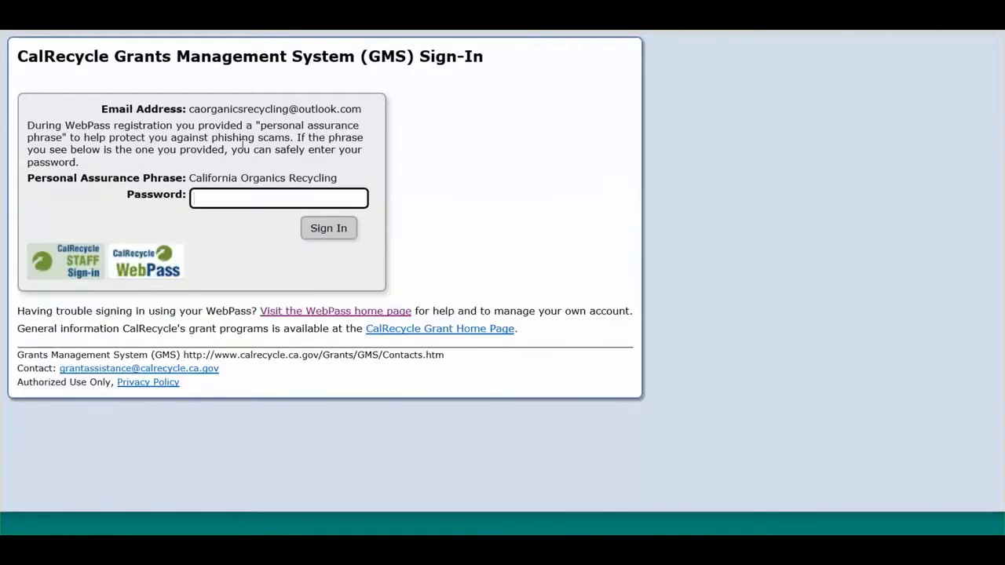
{"action": "type", "text": "********"}
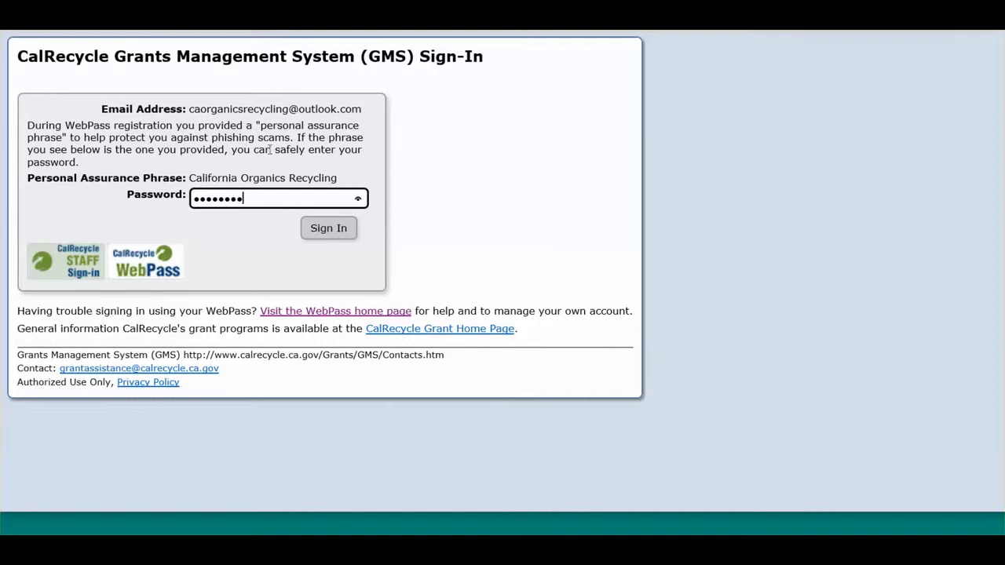
{"action": "left_click", "coordinate": [329, 229]}
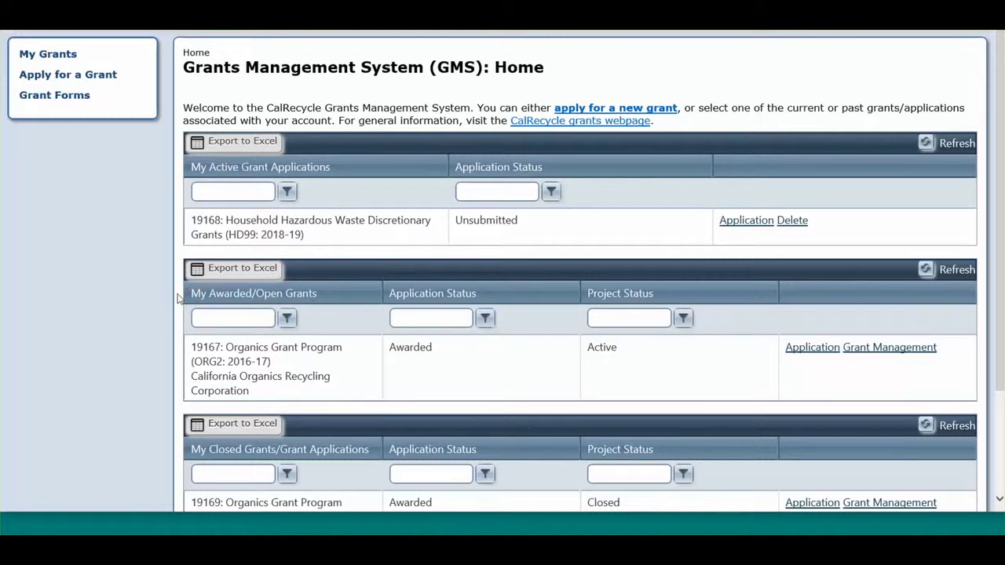
Open Grant Management for active awarded grant 19167, Organics Grant Program (ORG2: 2016-17).
{"action": "scroll", "coordinate": [177, 298], "scroll_direction": "down", "scroll_amount": 3}
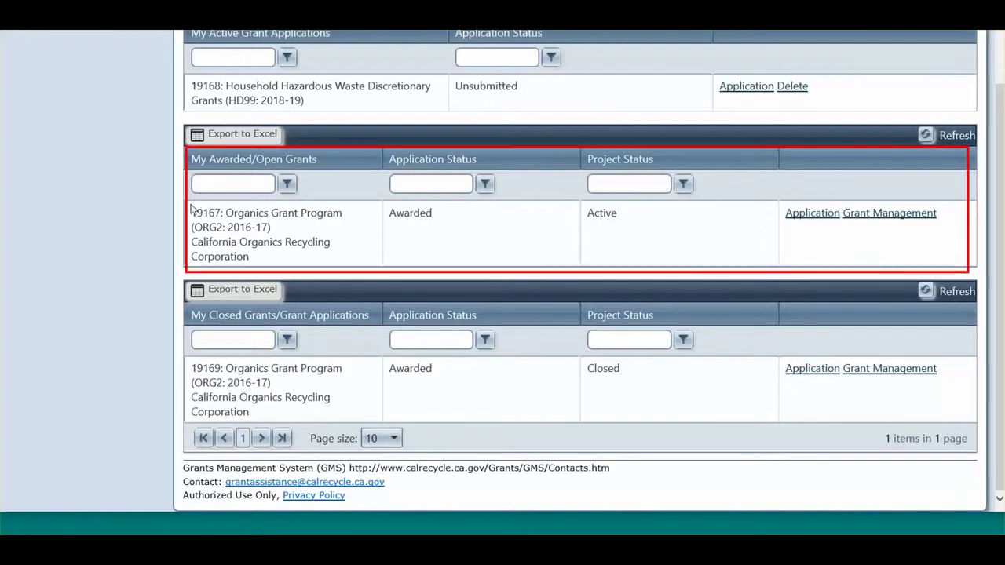
{"action": "mouse_move", "coordinate": [190, 210]}
{"action": "left_mouse_down"}
{"action": "mouse_move", "coordinate": [272, 217]}
{"action": "mouse_move", "coordinate": [271, 228]}
{"action": "mouse_move", "coordinate": [289, 228]}
{"action": "left_mouse_up"}
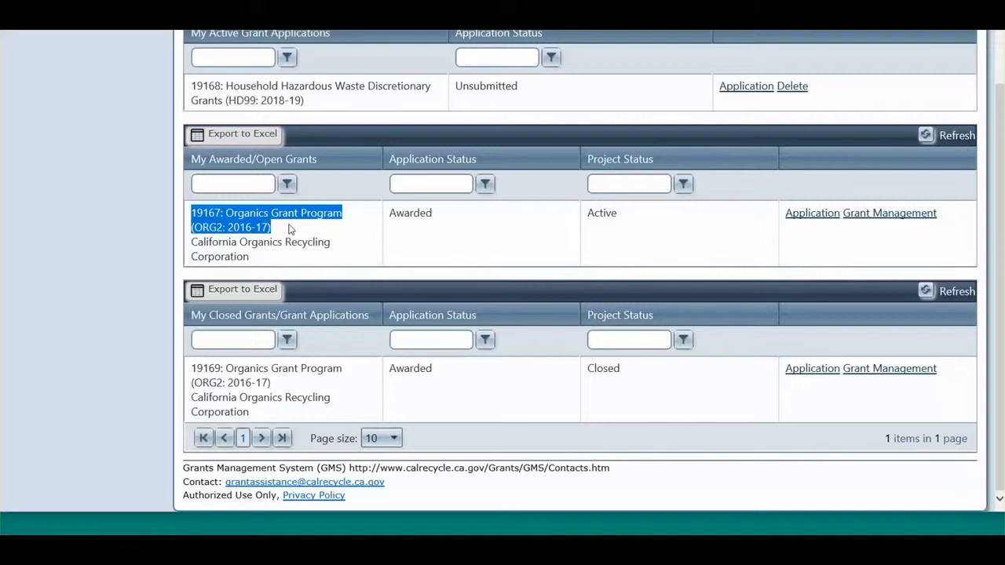
{"action": "left_click", "coordinate": [289, 228]}
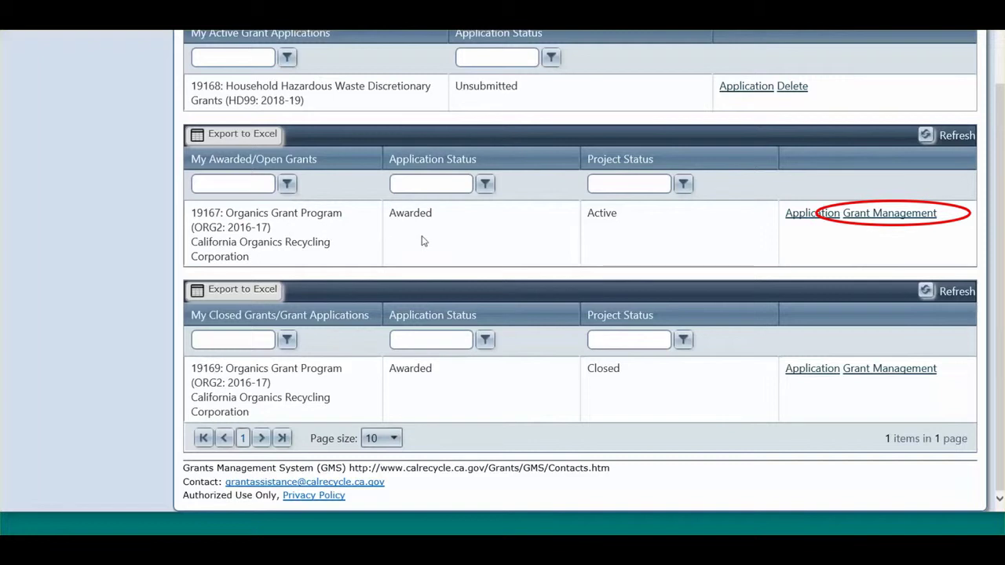
{"action": "left_click", "coordinate": [918, 218]}
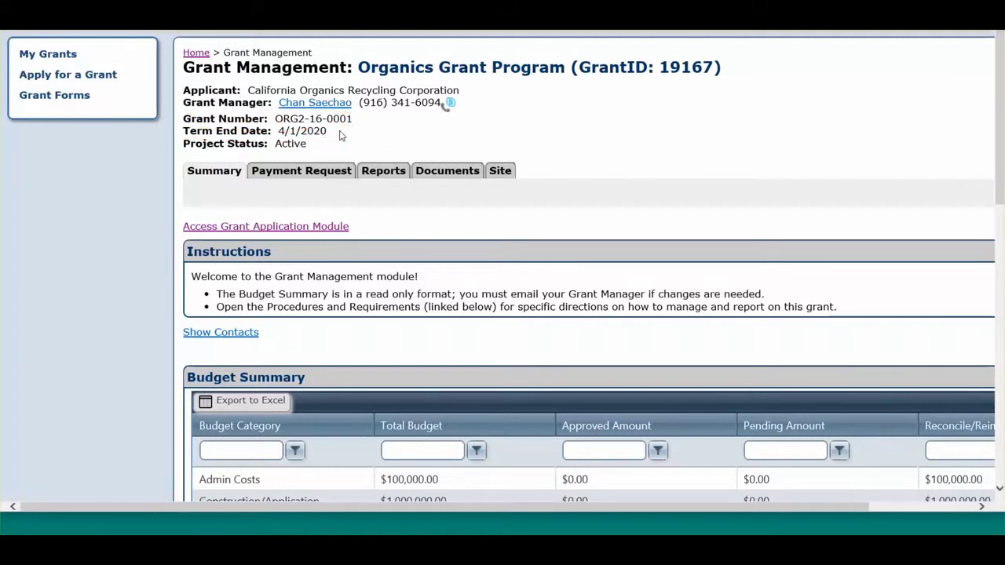
Scroll down the grant summary page to the Resource Documents section.
{"action": "scroll", "coordinate": [324, 162], "scroll_direction": "down", "scroll_amount": 3}
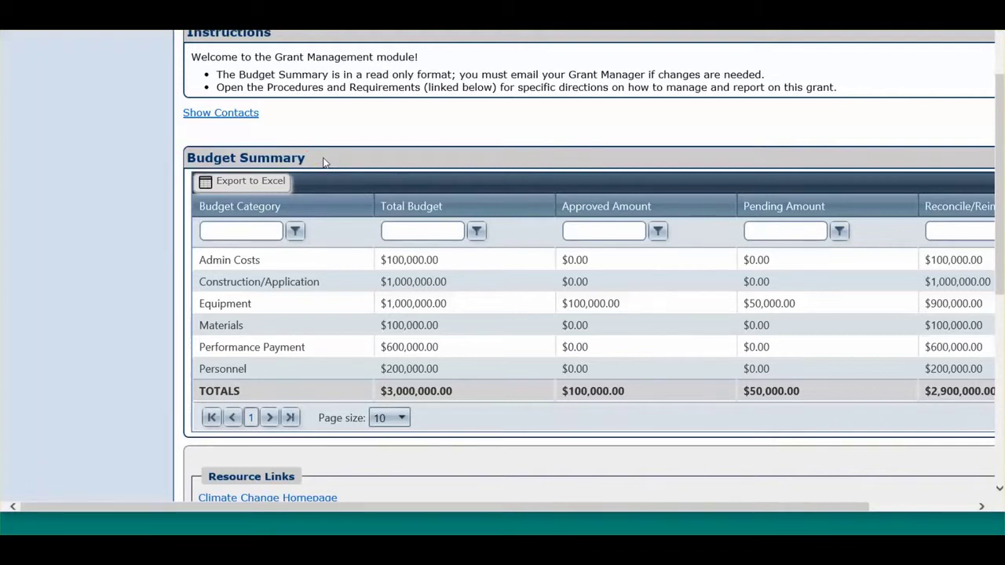
{"action": "scroll", "coordinate": [324, 162], "scroll_direction": "down", "scroll_amount": 4}
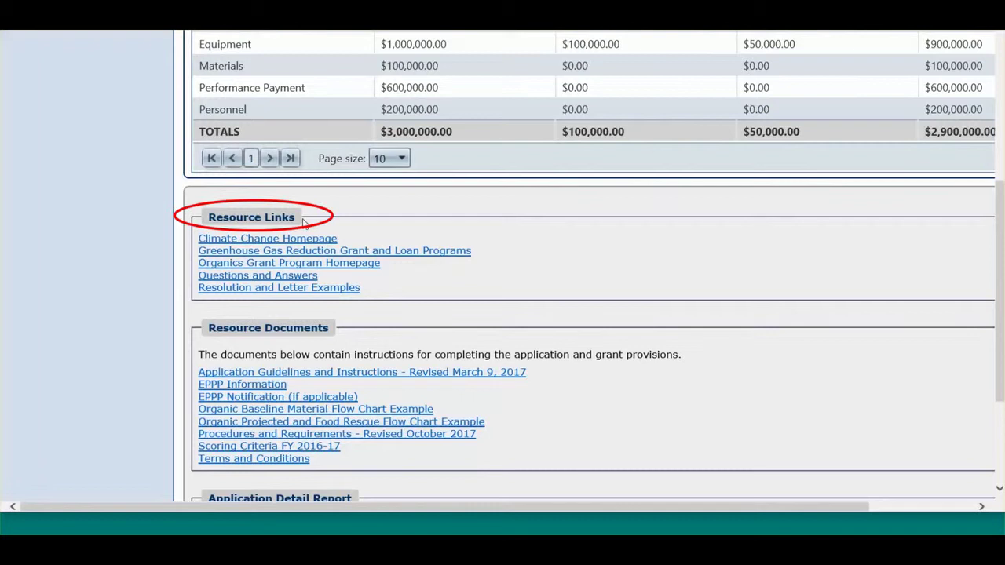
{"action": "scroll", "coordinate": [354, 332], "scroll_direction": "down", "scroll_amount": 1}
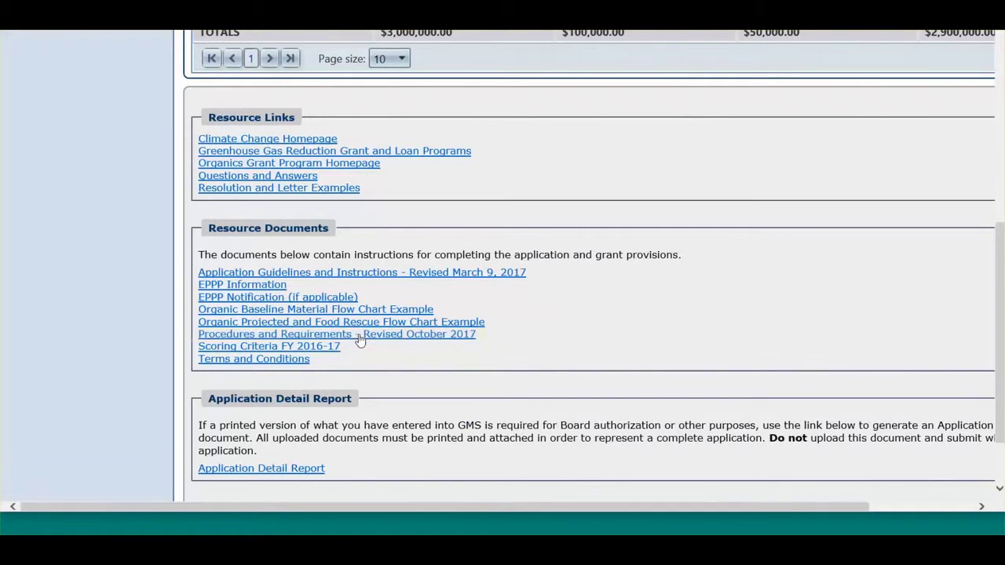
Download and open the Procedures and Requirements PDF at its Payment Request and Documentation section.
{"action": "left_click", "coordinate": [358, 336]}
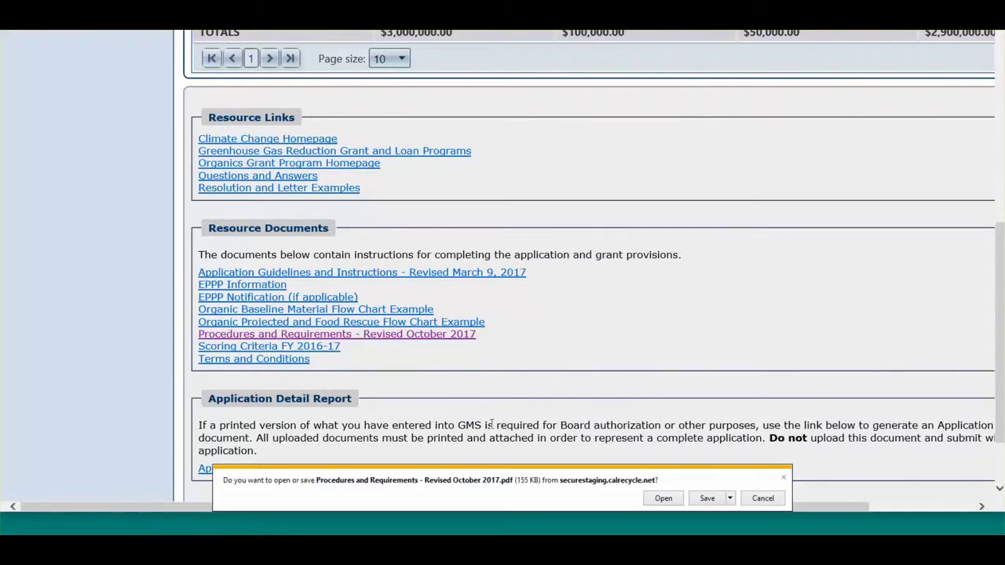
{"action": "left_click", "coordinate": [663, 499]}
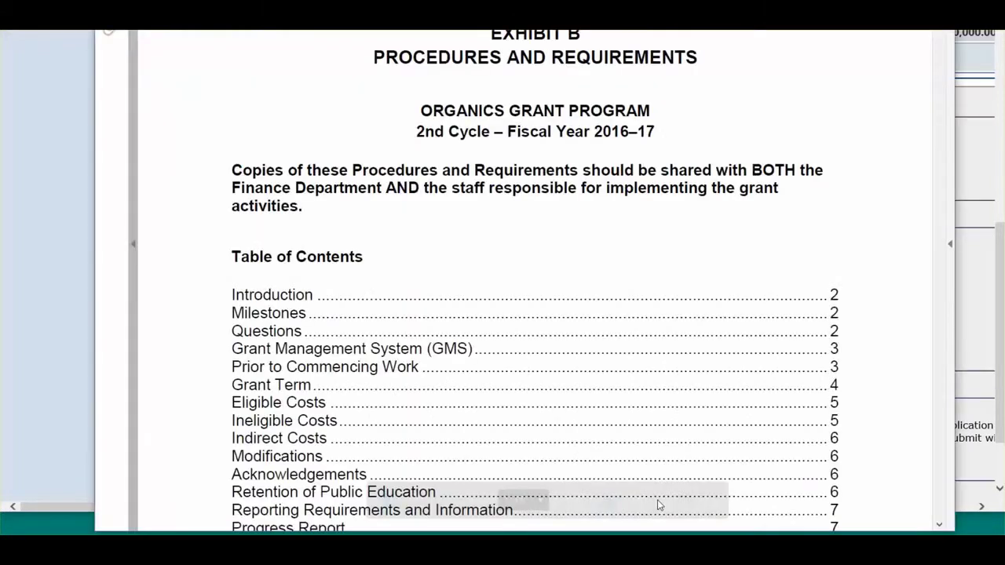
{"action": "scroll", "coordinate": [712, 282], "scroll_direction": "down", "scroll_amount": 5}
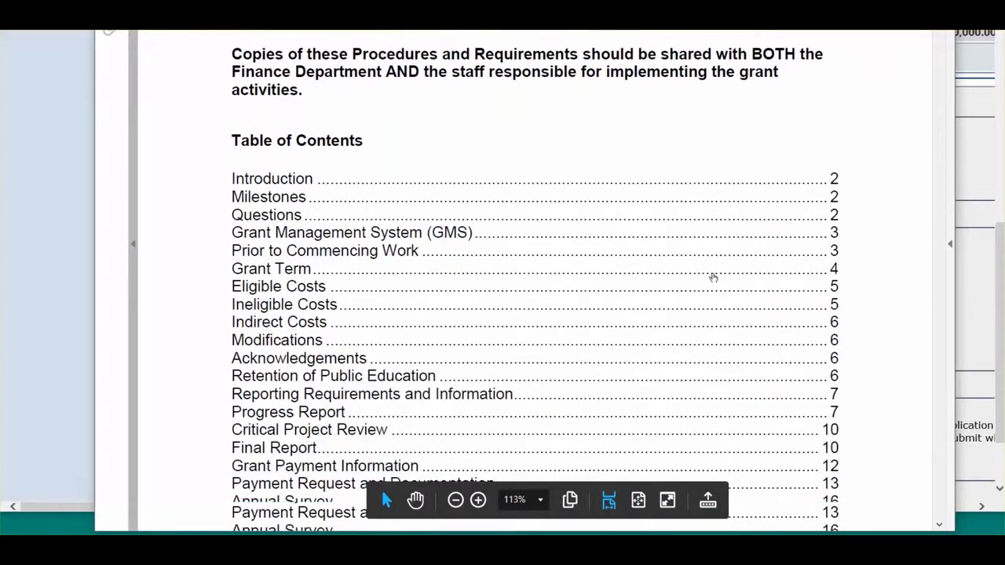
{"action": "scroll", "coordinate": [712, 277], "scroll_direction": "down", "scroll_amount": 1}
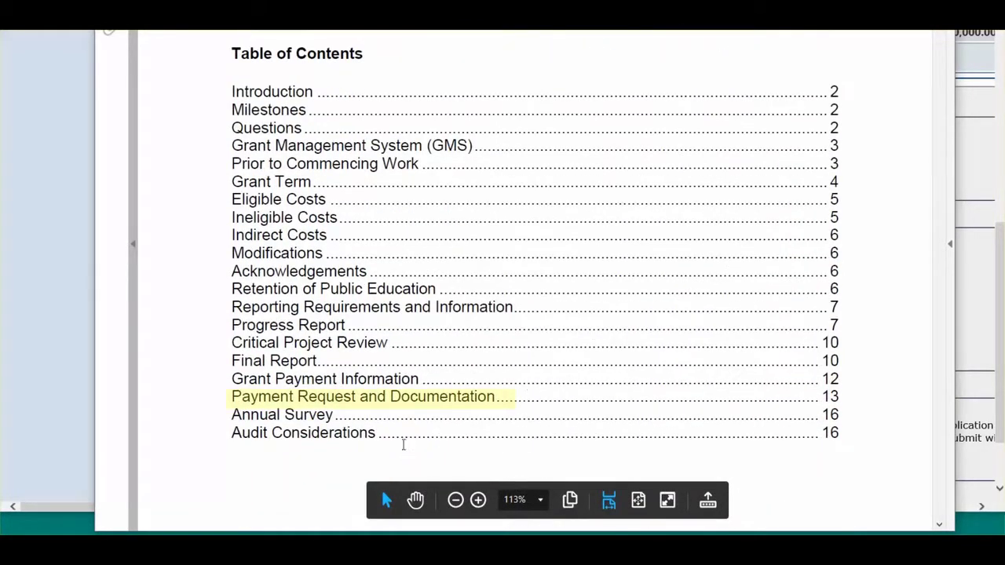
{"action": "left_click", "coordinate": [437, 390]}
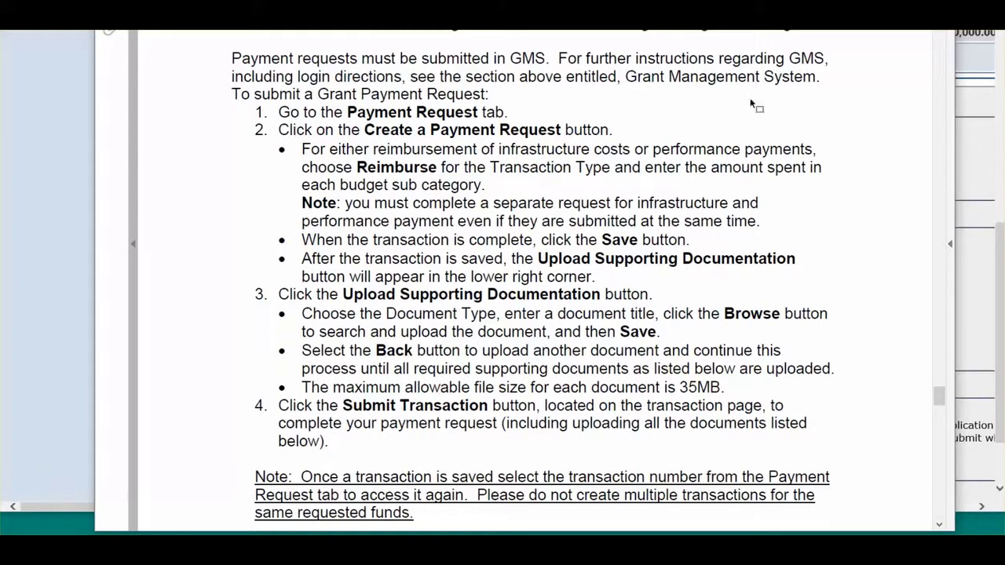
Go back to grant 19167's Payment Request transactions and display its Contacts list.
{"action": "key", "text": "alt+Tab"}
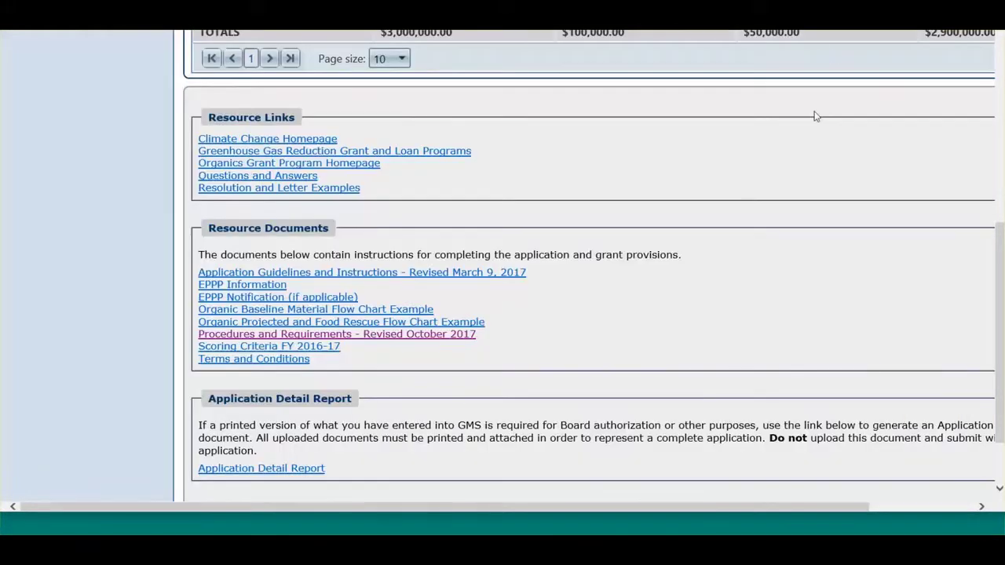
{"action": "scroll", "coordinate": [814, 118], "scroll_direction": "up", "scroll_amount": 2}
{"action": "scroll", "coordinate": [814, 122], "scroll_direction": "up", "scroll_amount": 5}
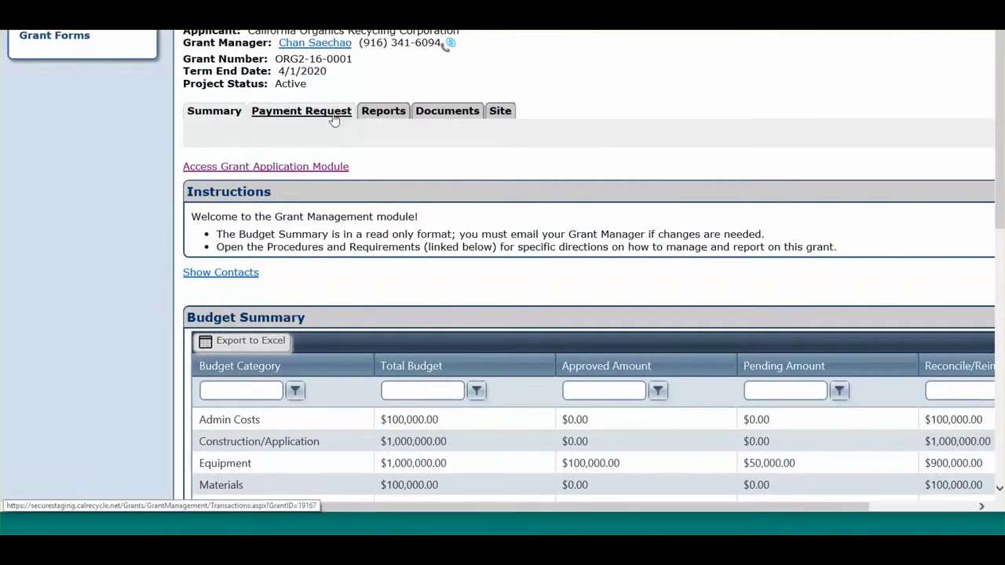
{"action": "left_click", "coordinate": [335, 114]}
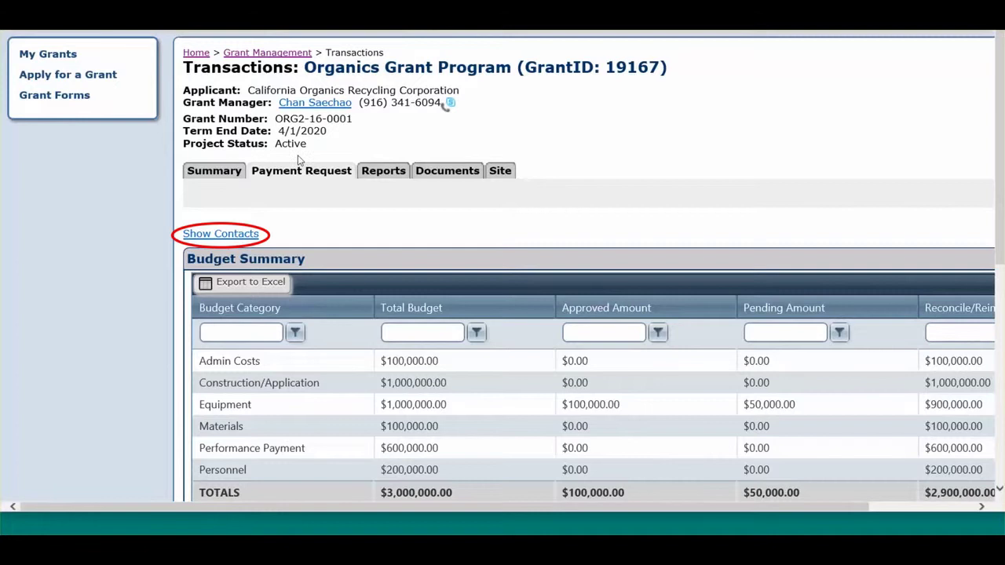
{"action": "left_click", "coordinate": [253, 235]}
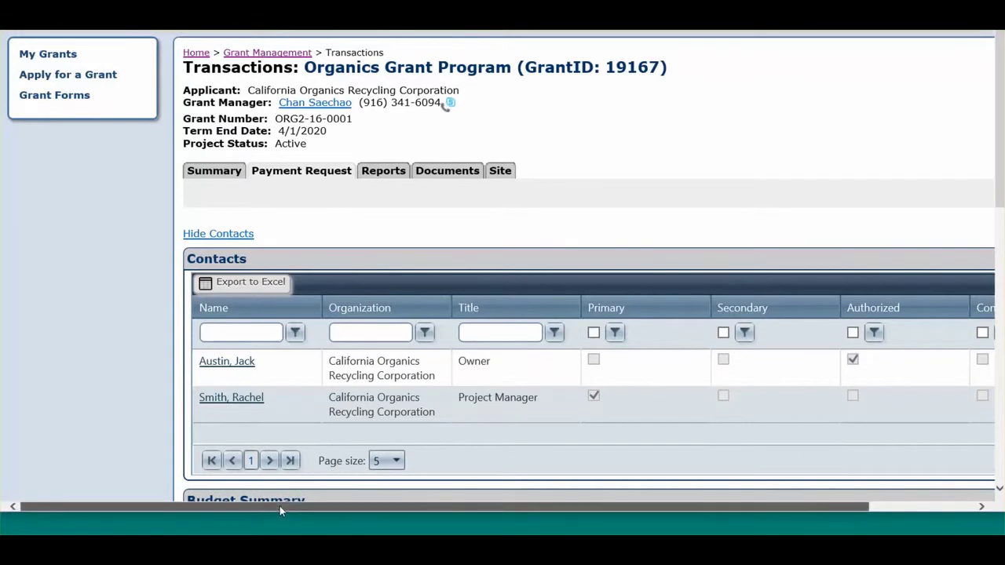
{"action": "left_click_drag", "start_coordinate": [280, 505], "coordinate": [368, 514]}
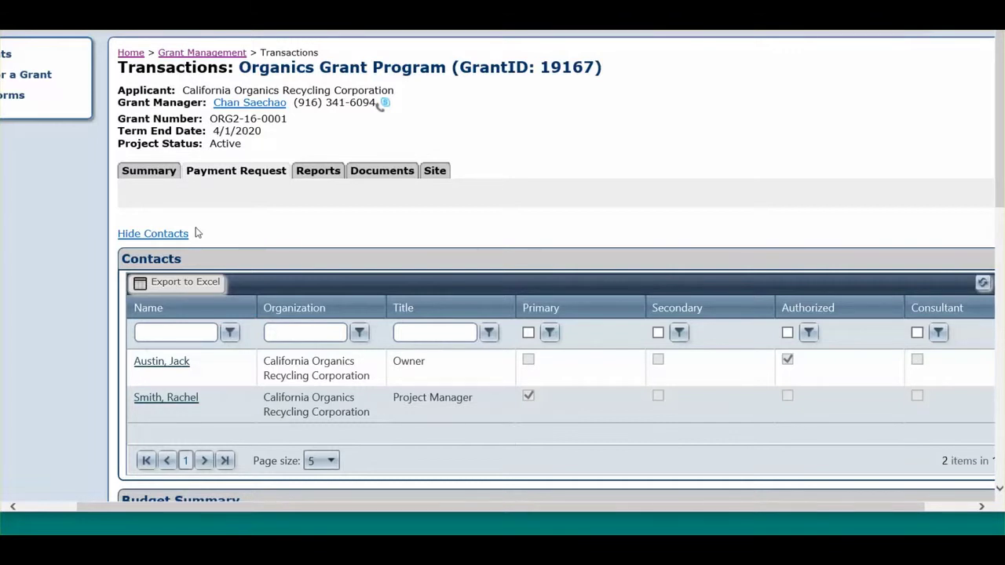
Hide the contacts, review the two existing payment requests, and create a new payment request.
{"action": "left_click", "coordinate": [184, 233]}
{"action": "scroll", "coordinate": [439, 444], "scroll_direction": "down", "scroll_amount": 2}
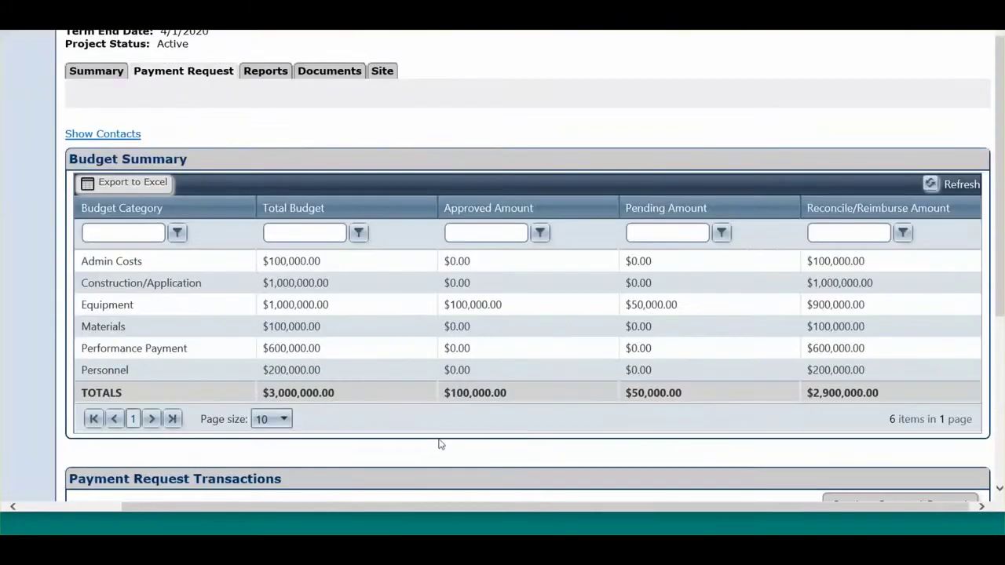
{"action": "scroll", "coordinate": [317, 418], "scroll_direction": "up", "scroll_amount": 1}
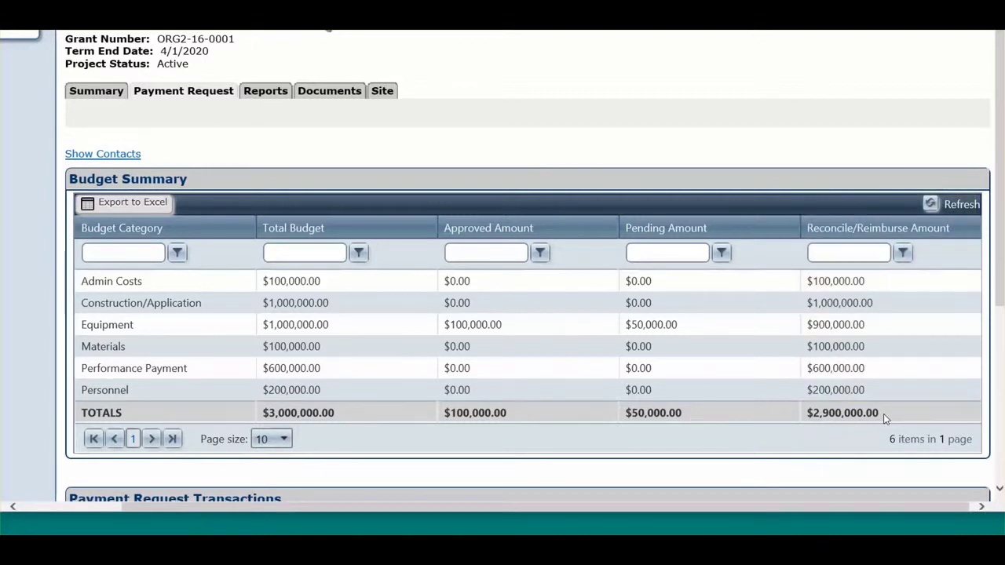
{"action": "scroll", "coordinate": [882, 418], "scroll_direction": "down", "scroll_amount": 3}
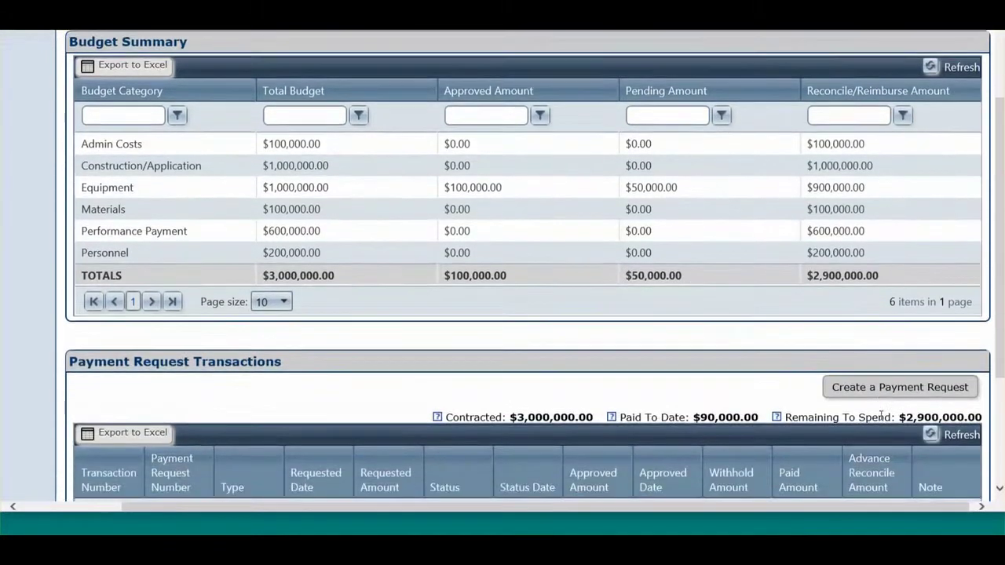
{"action": "scroll", "coordinate": [883, 421], "scroll_direction": "down", "scroll_amount": 2}
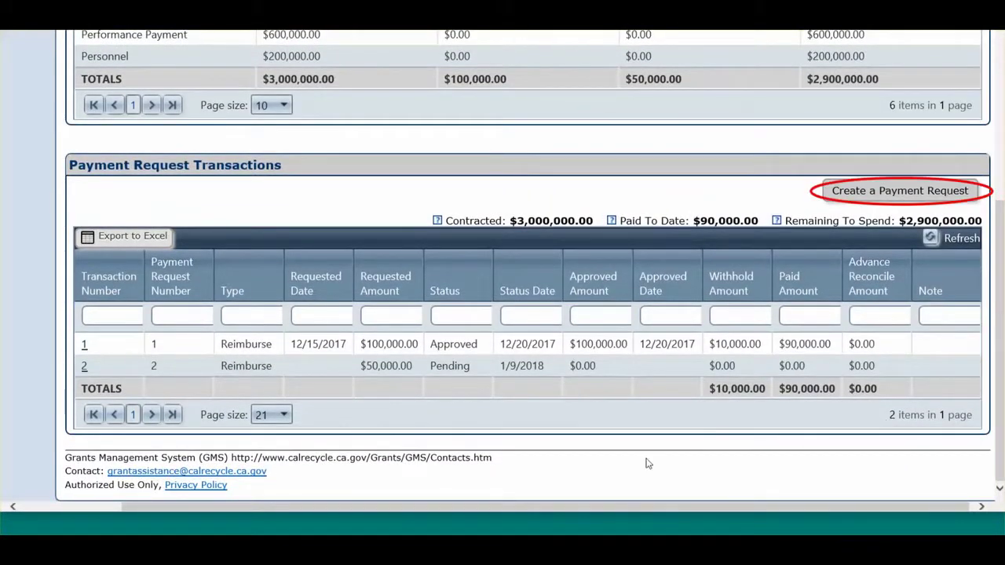
{"action": "left_click", "coordinate": [974, 195]}
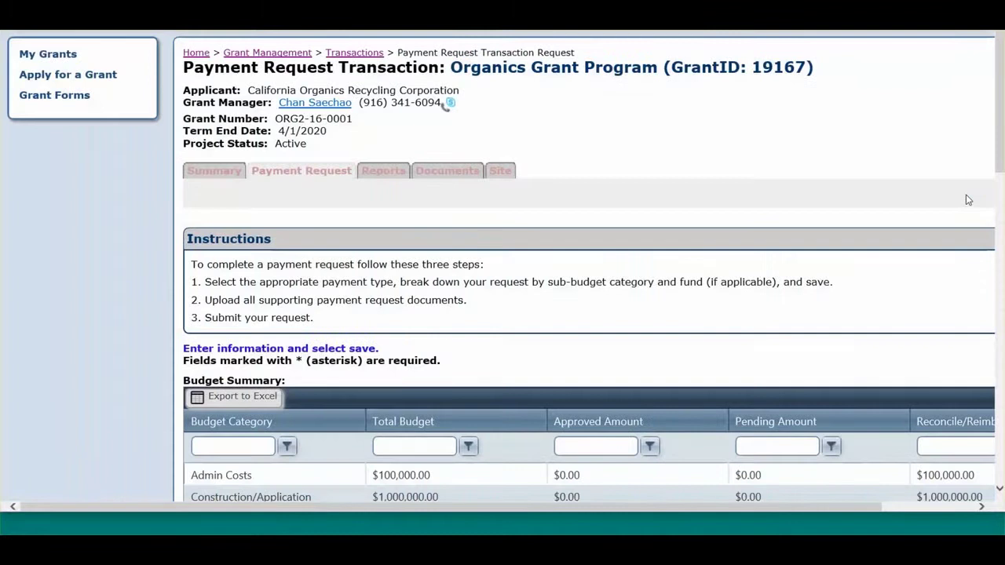
Set the new payment request's Transaction Type to Reimburse and review the budget sub-category rows.
{"action": "scroll", "coordinate": [765, 220], "scroll_direction": "down", "scroll_amount": 5}
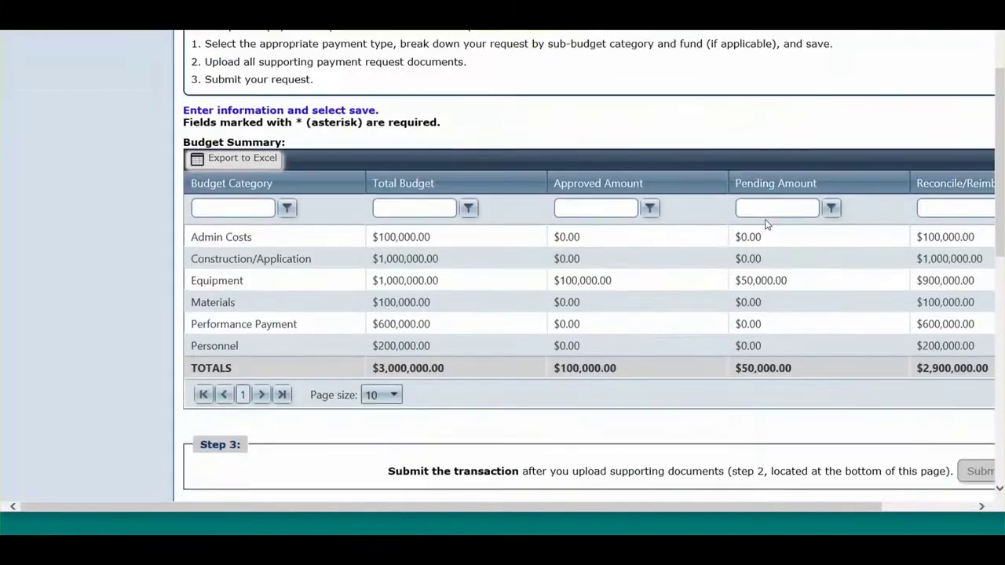
{"action": "scroll", "coordinate": [765, 224], "scroll_direction": "down", "scroll_amount": 1}
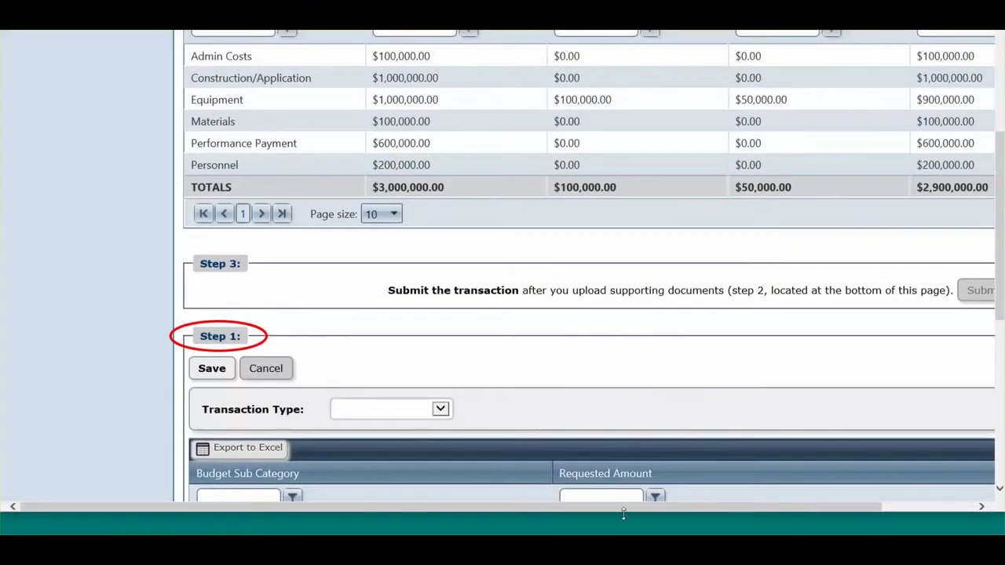
{"action": "left_click_drag", "start_coordinate": [623, 507], "coordinate": [692, 512]}
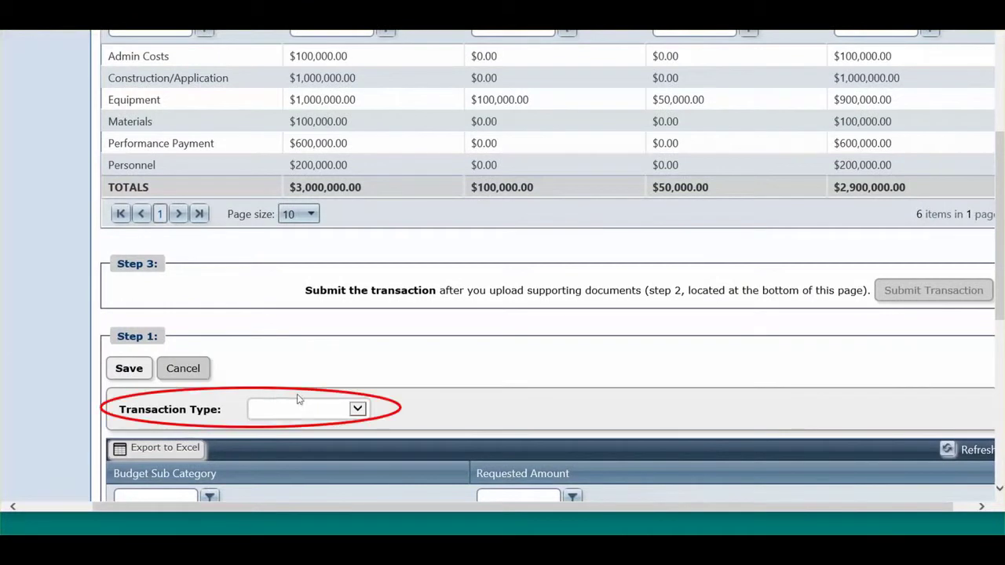
{"action": "left_click", "coordinate": [357, 410]}
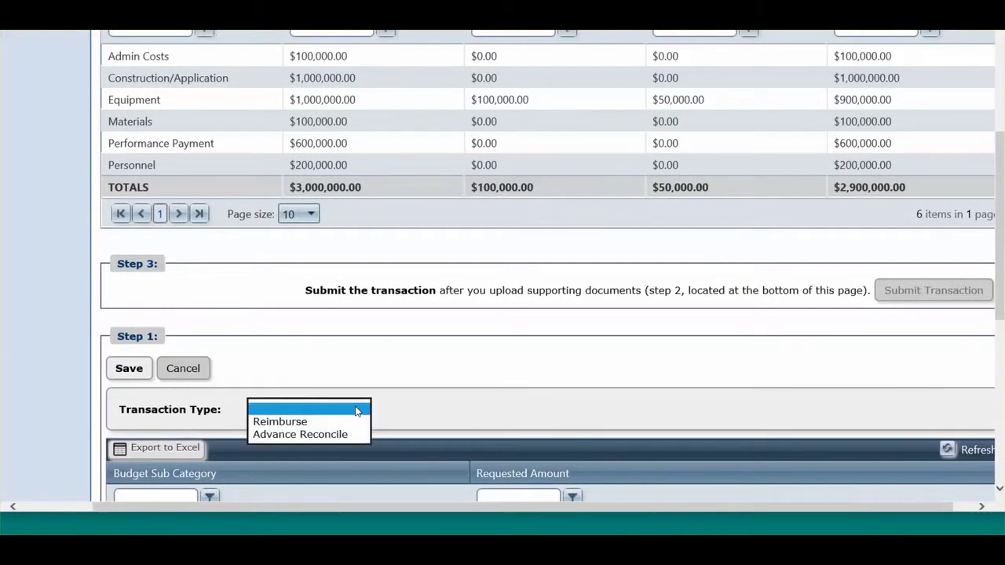
{"action": "left_click", "coordinate": [355, 422]}
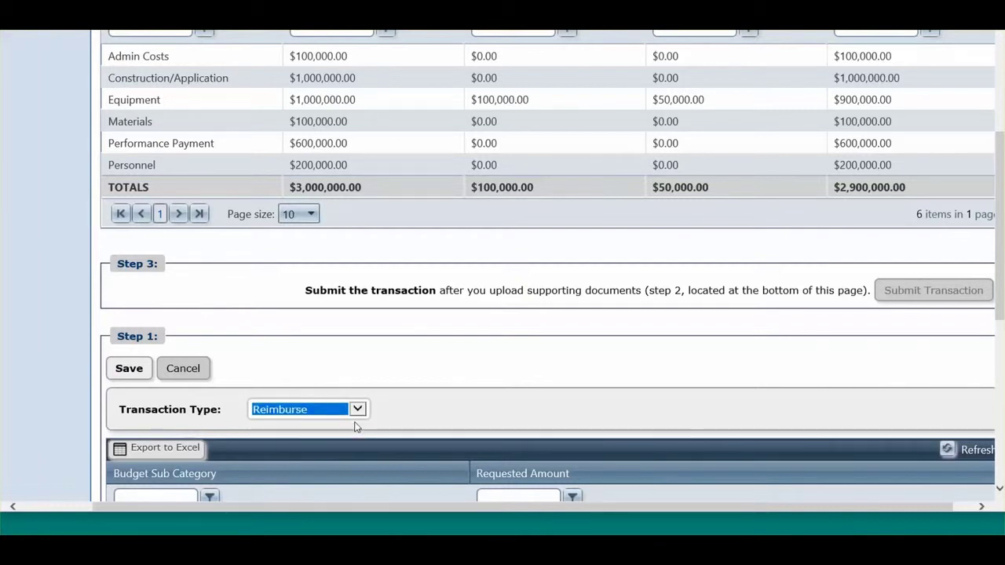
{"action": "scroll", "coordinate": [355, 426], "scroll_direction": "down", "scroll_amount": 5}
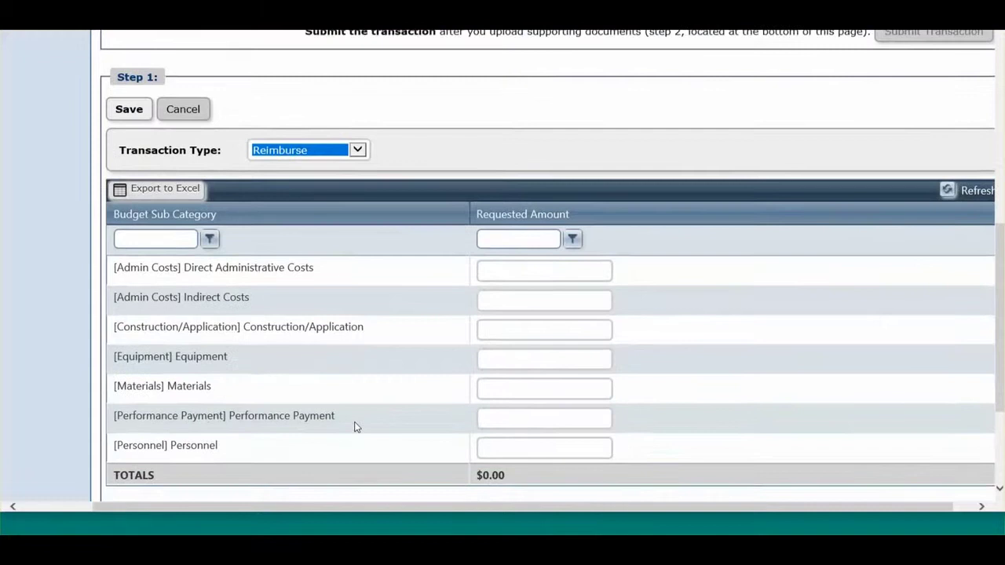
{"action": "scroll", "coordinate": [355, 426], "scroll_direction": "down", "scroll_amount": 1}
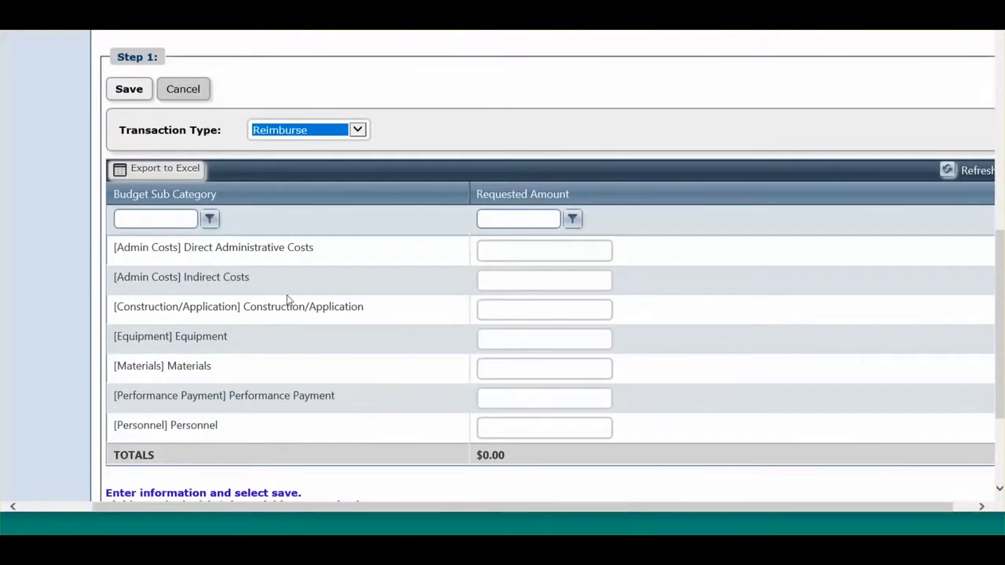
{"action": "scroll", "coordinate": [197, 259], "scroll_direction": "up", "scroll_amount": 1}
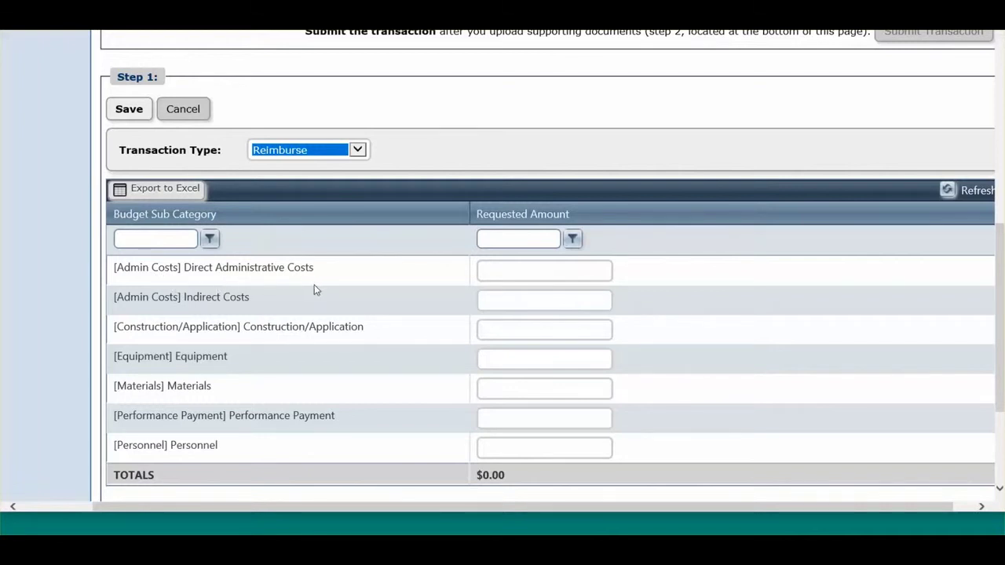
Enter 2000 as the Direct Administrative Costs requested amount and save the request.
{"action": "left_click", "coordinate": [490, 270]}
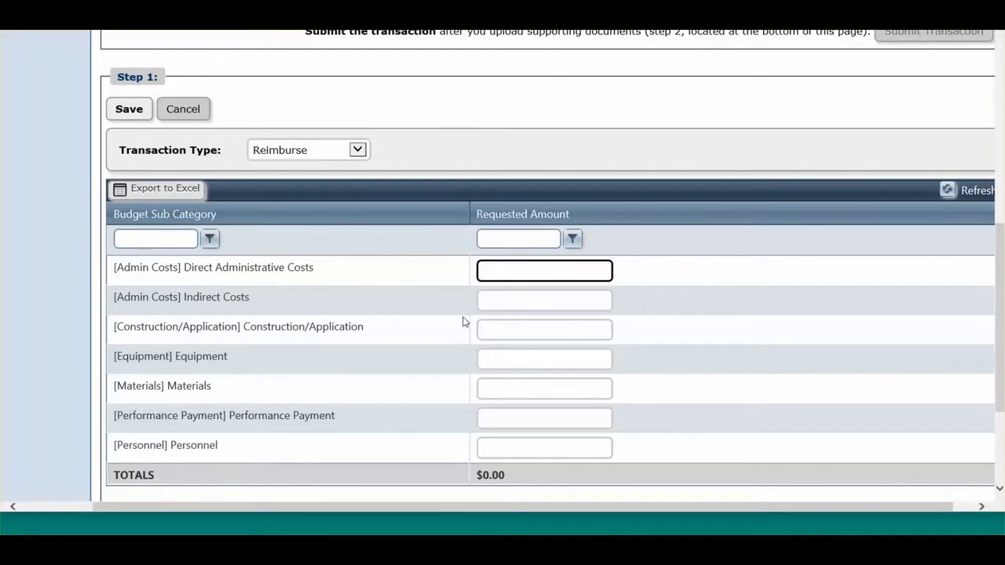
{"action": "type", "text": "200000"}
{"action": "left_click", "coordinate": [129, 109]}
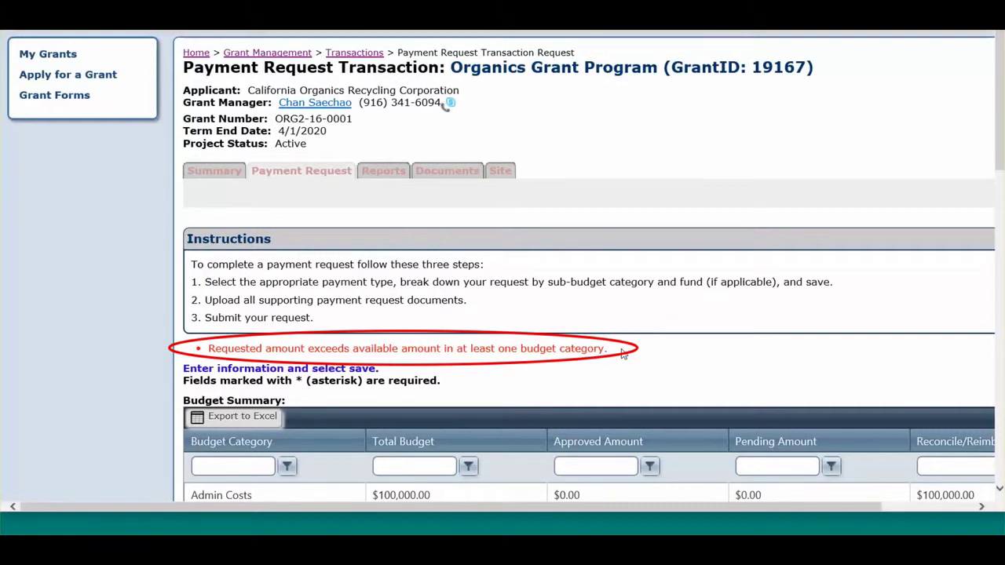
{"action": "scroll", "coordinate": [621, 354], "scroll_direction": "down", "scroll_amount": 6}
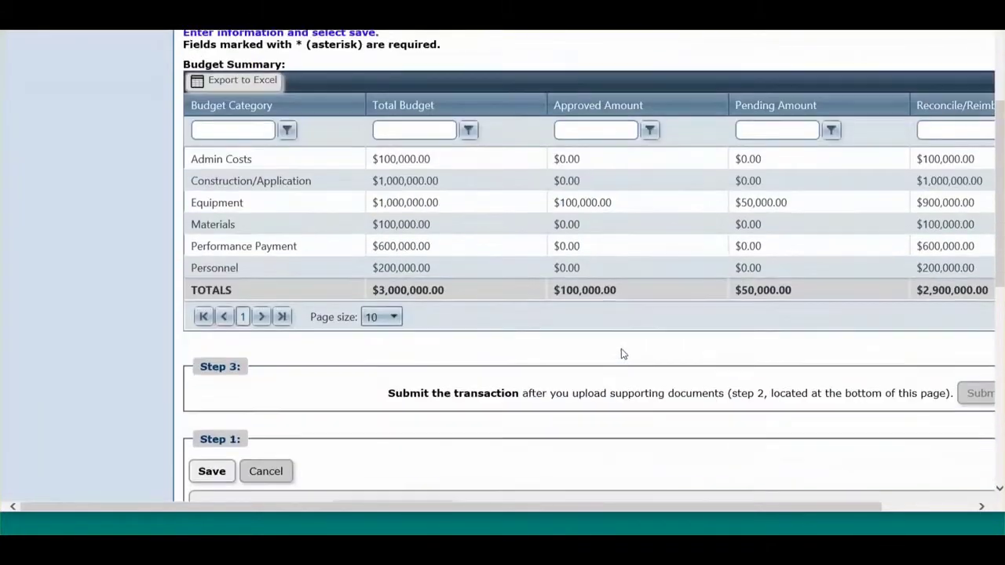
{"action": "scroll", "coordinate": [621, 352], "scroll_direction": "down", "scroll_amount": 2}
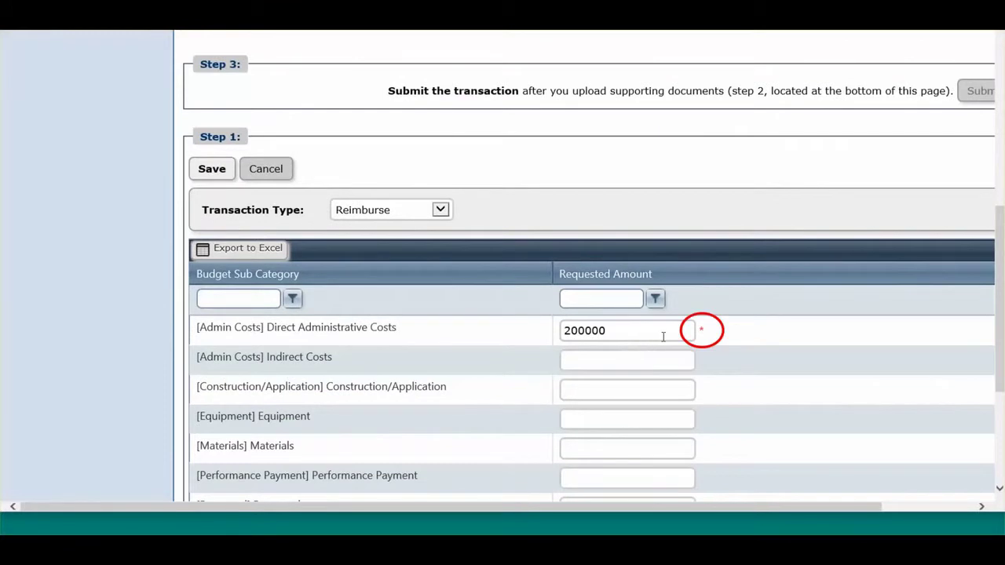
Correct Direct Administrative Costs from 200000 to 2000, set Indirect Costs to 0, and save.
{"action": "left_click", "coordinate": [641, 331]}
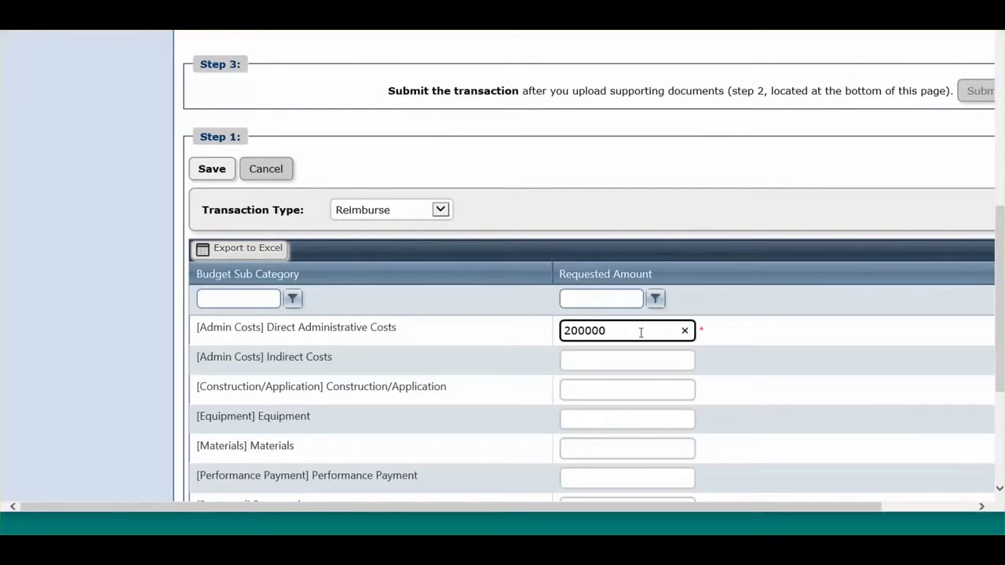
{"action": "key", "text": "BackSpace"}
{"action": "key", "text": "BackSpace"}
{"action": "left_click", "coordinate": [622, 359]}
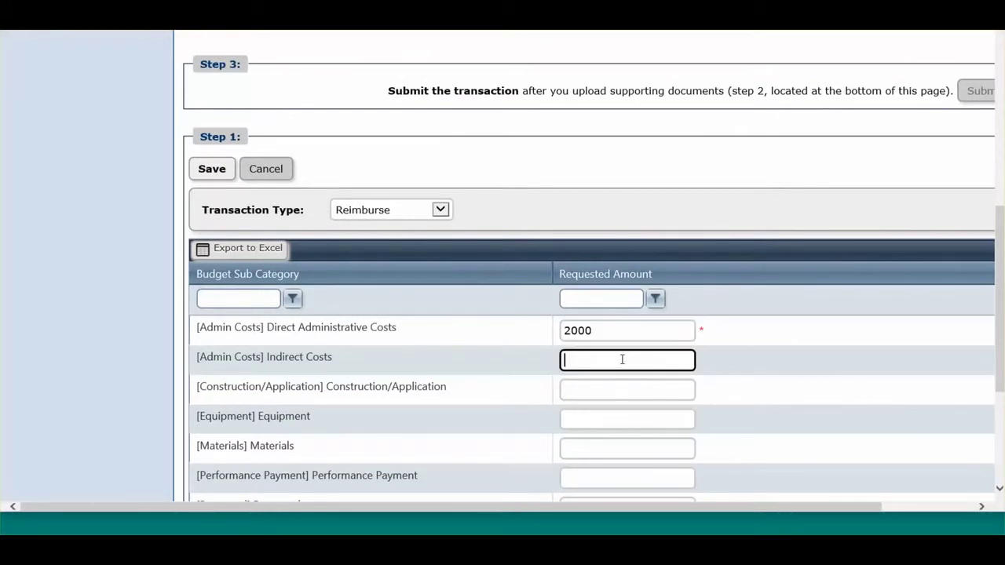
{"action": "type", "text": "0"}
{"action": "left_click", "coordinate": [221, 171]}
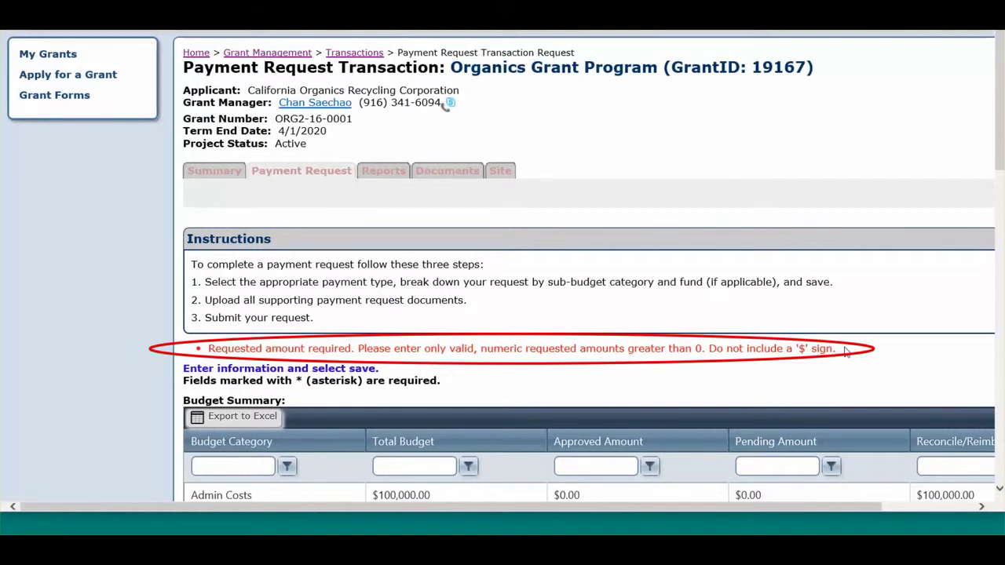
Clear the invalid Indirect Costs value and save the $2,000 payment request successfully.
{"action": "scroll", "coordinate": [845, 351], "scroll_direction": "down", "scroll_amount": 7}
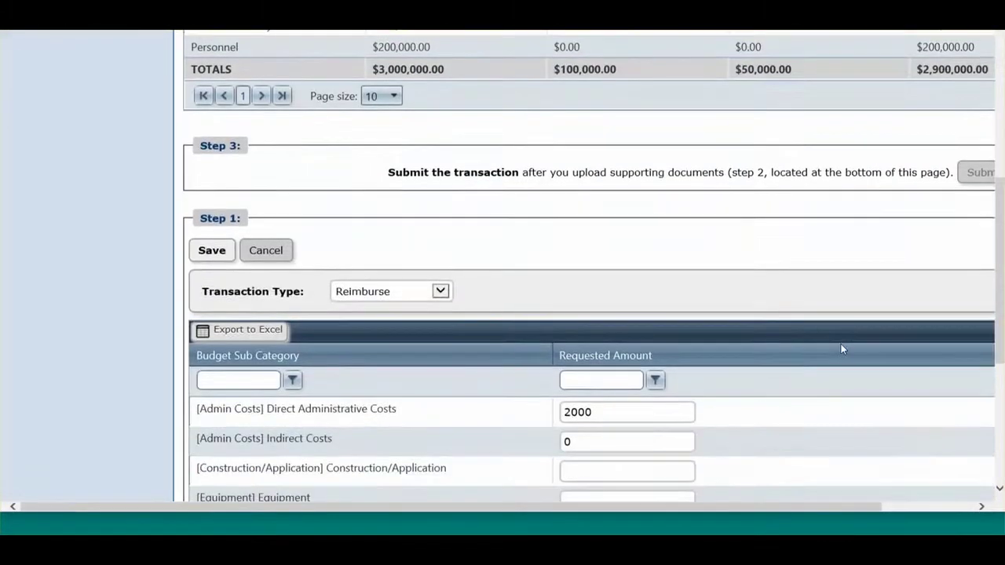
{"action": "scroll", "coordinate": [840, 347], "scroll_direction": "down", "scroll_amount": 2}
{"action": "left_click", "coordinate": [634, 280]}
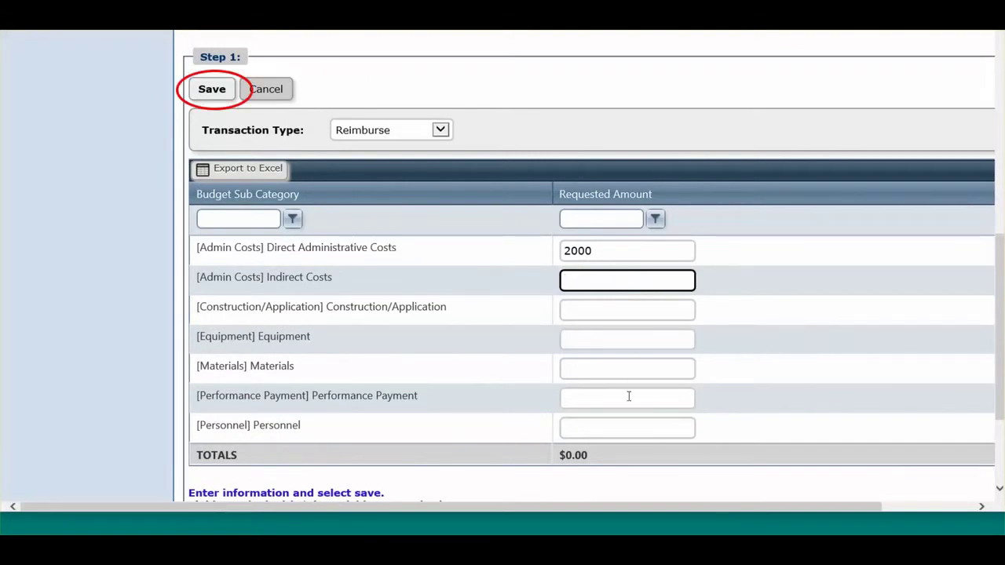
{"action": "left_click", "coordinate": [622, 425]}
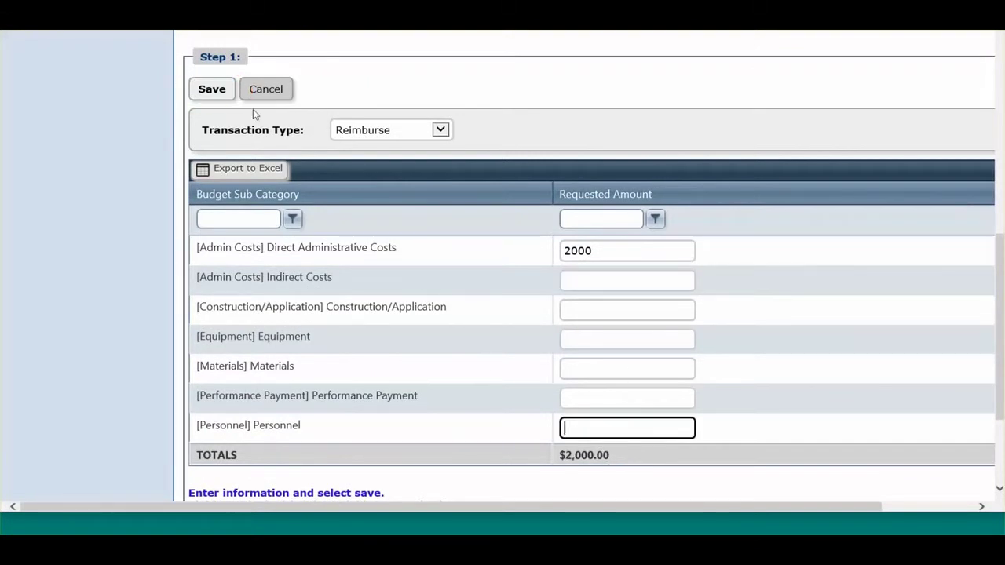
{"action": "left_click", "coordinate": [212, 89]}
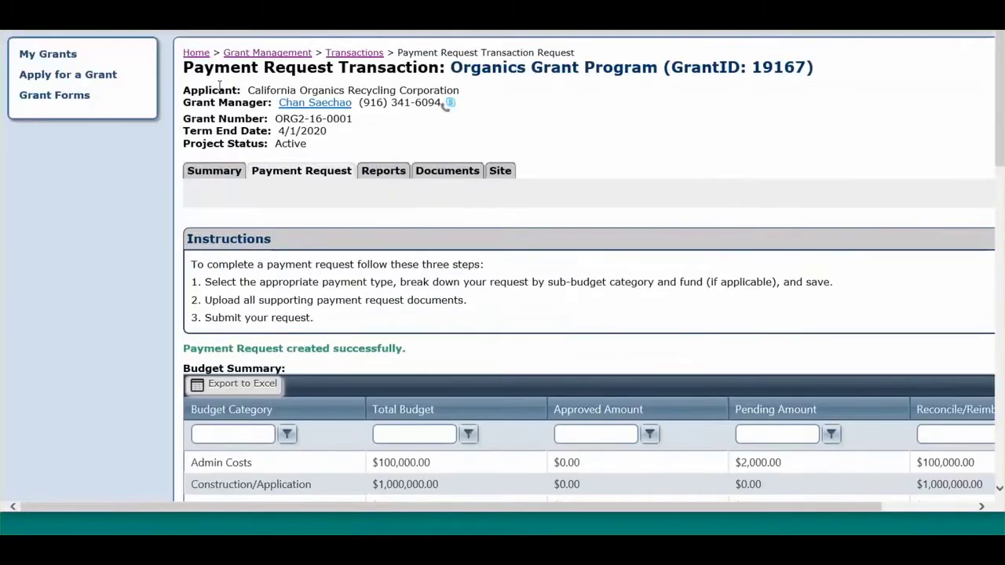
{"action": "scroll", "coordinate": [221, 90], "scroll_direction": "down", "scroll_amount": 8}
{"action": "scroll", "coordinate": [221, 90], "scroll_direction": "down", "scroll_amount": 5}
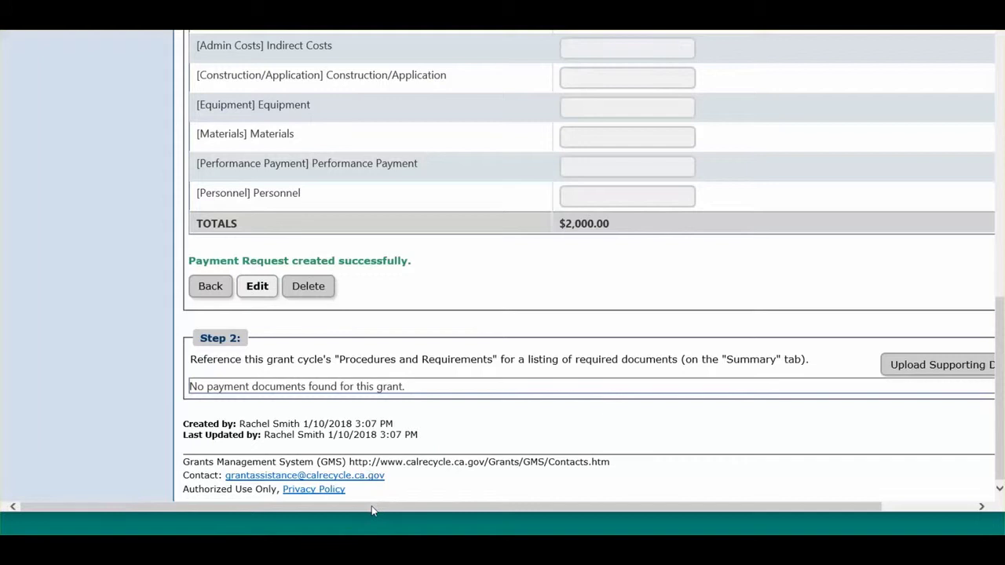
{"action": "left_click_drag", "start_coordinate": [371, 505], "coordinate": [471, 507]}
Start a supporting document upload of type Grant Payment Request Form titled 'Payment Request 3'.
{"action": "left_click", "coordinate": [861, 365]}
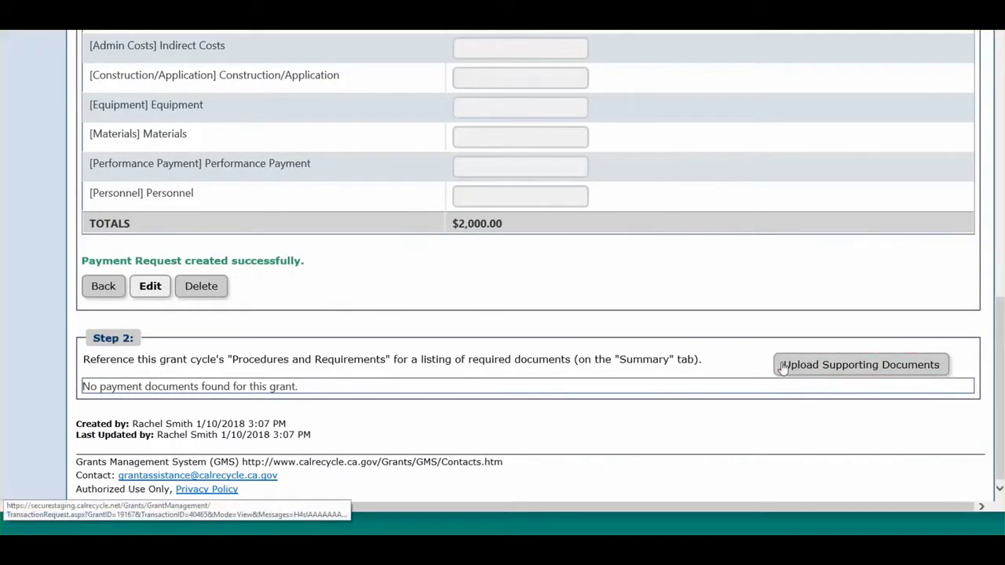
{"action": "scroll", "coordinate": [782, 364], "scroll_direction": "down", "scroll_amount": 2}
{"action": "scroll", "coordinate": [782, 362], "scroll_direction": "down", "scroll_amount": 1}
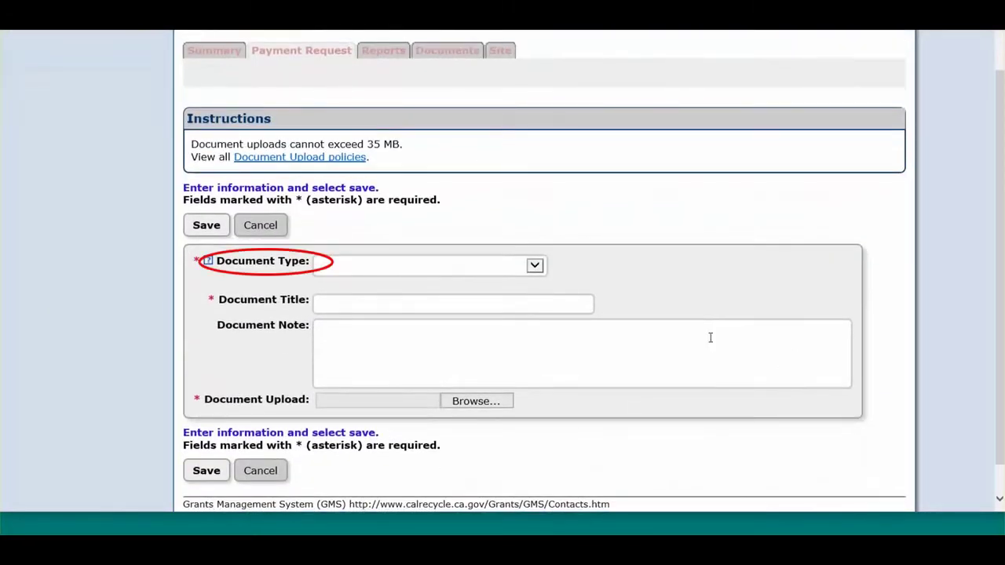
{"action": "left_click", "coordinate": [538, 268]}
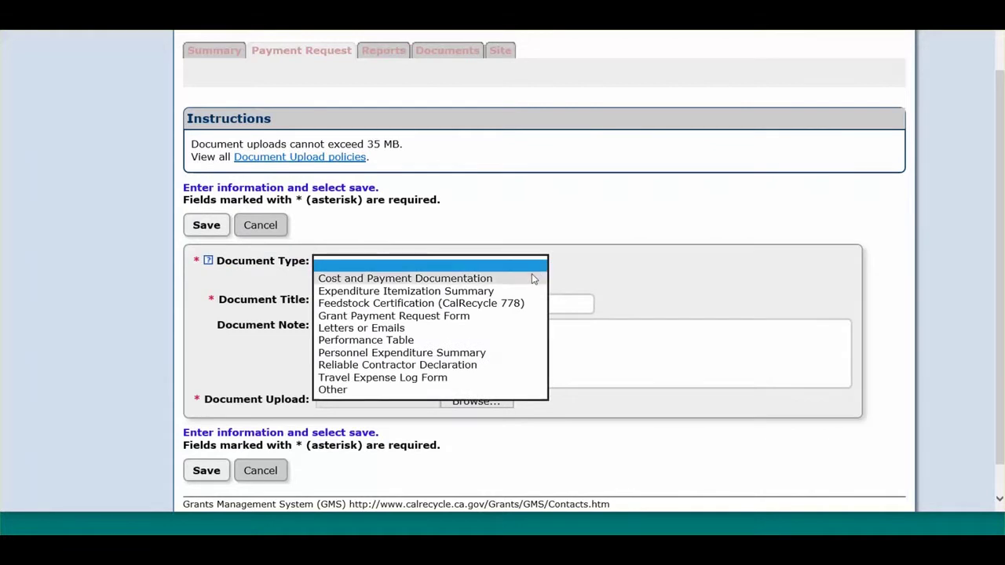
{"action": "left_click", "coordinate": [511, 314]}
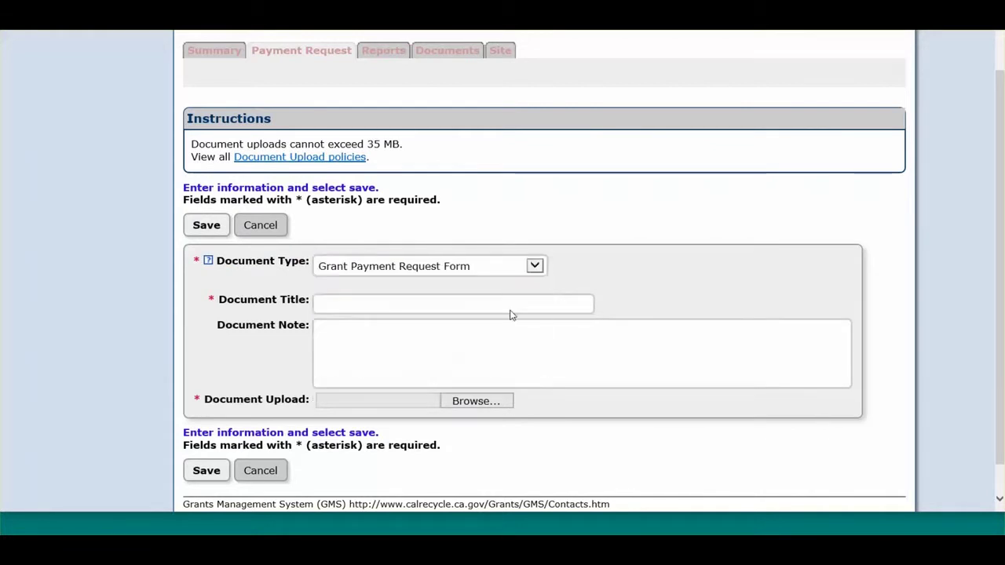
{"action": "left_click", "coordinate": [440, 299]}
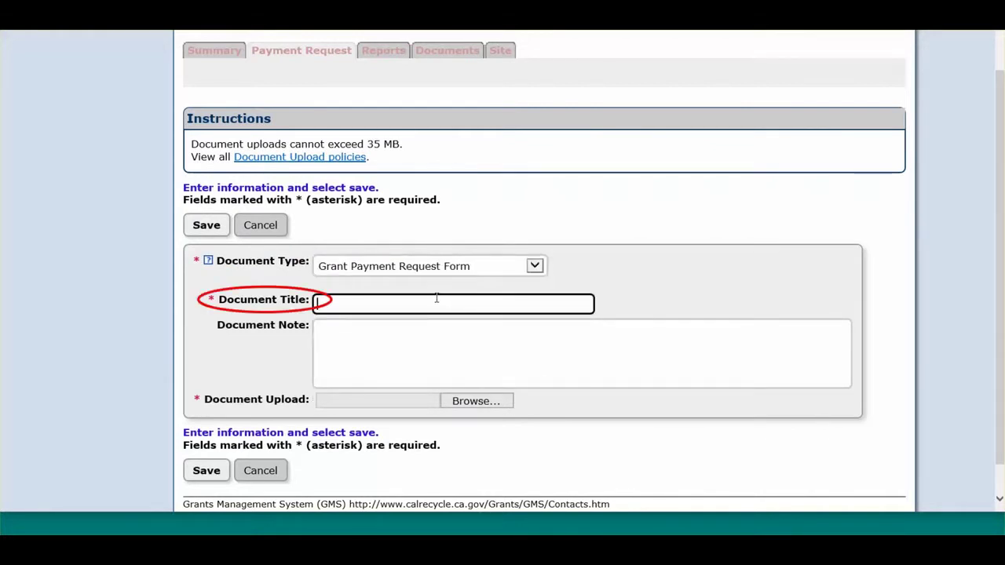
{"action": "type", "text": "Payment Request 3"}
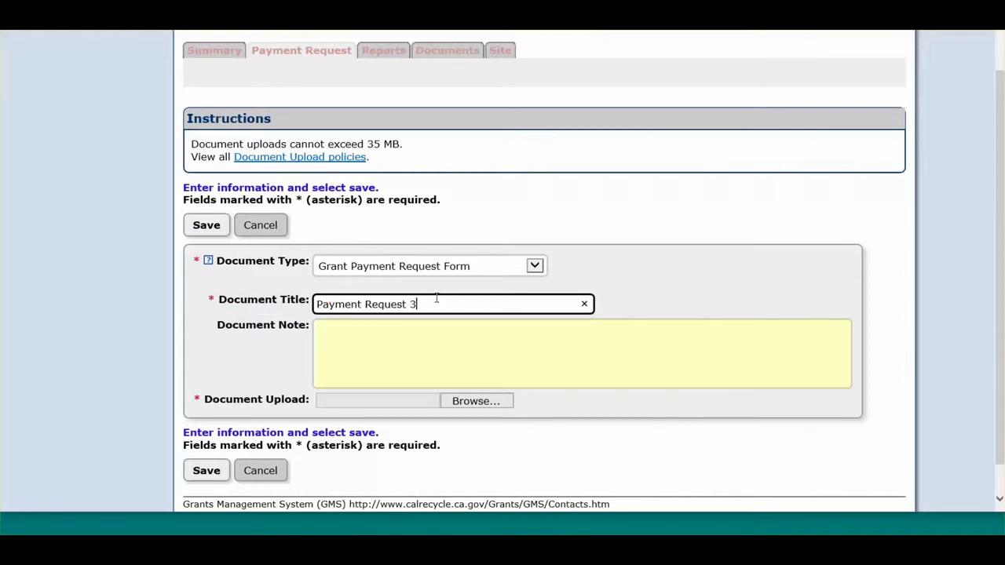
Attach Grant Payment Request3.docx from the Desktop Payment Request folder and save the upload.
{"action": "left_click", "coordinate": [494, 403]}
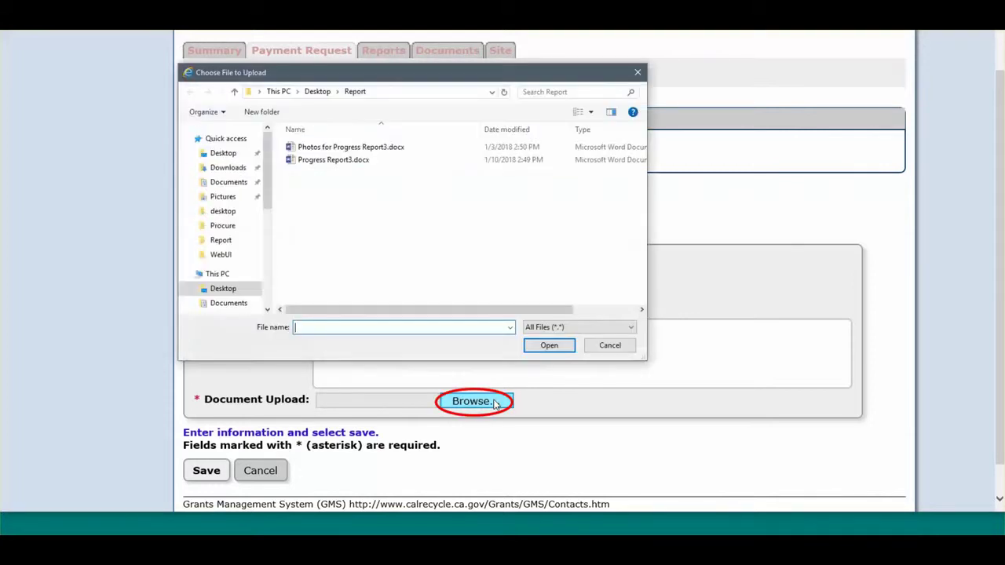
{"action": "left_click", "coordinate": [318, 91]}
{"action": "double_click", "coordinate": [387, 155]}
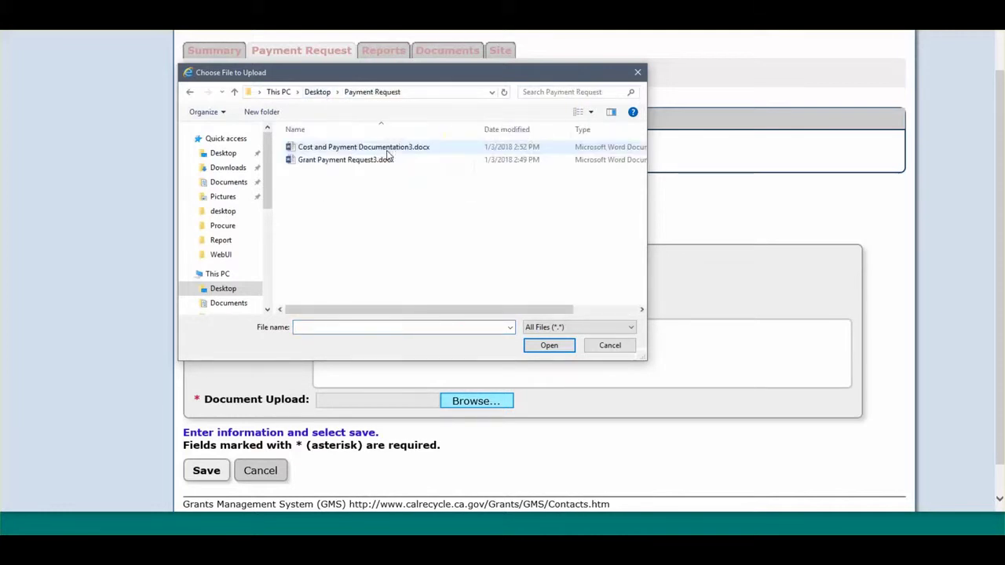
{"action": "double_click", "coordinate": [344, 161]}
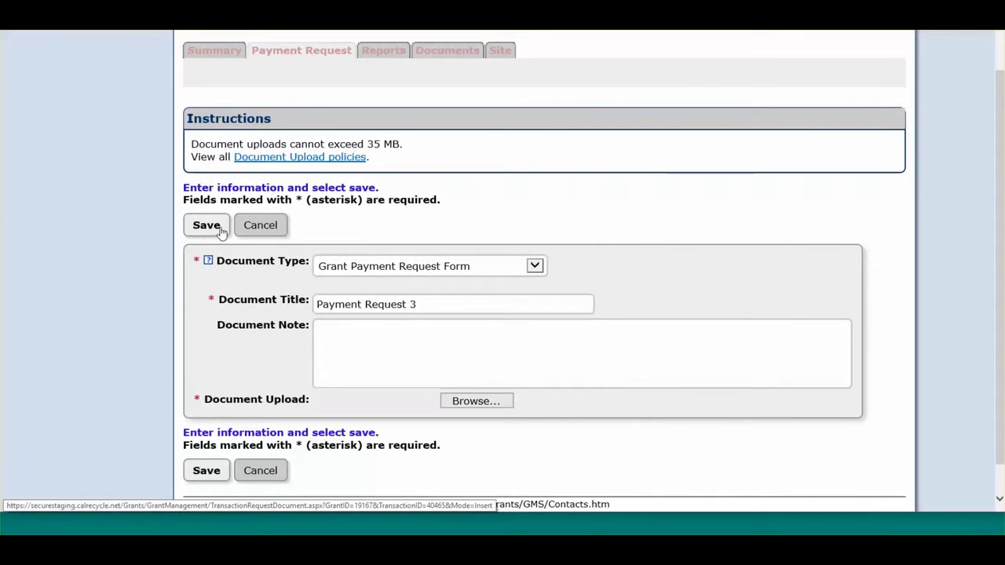
{"action": "left_click", "coordinate": [220, 231]}
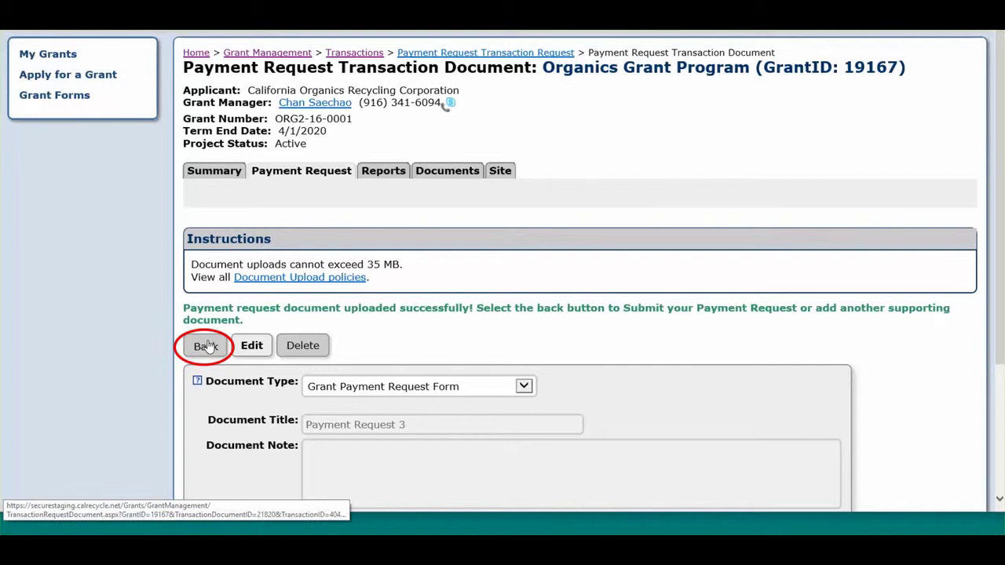
Start another supporting document upload of type Cost and Payment Documentation titled 'Invoices'.
{"action": "left_click", "coordinate": [205, 345]}
{"action": "scroll", "coordinate": [207, 345], "scroll_direction": "down", "scroll_amount": 10}
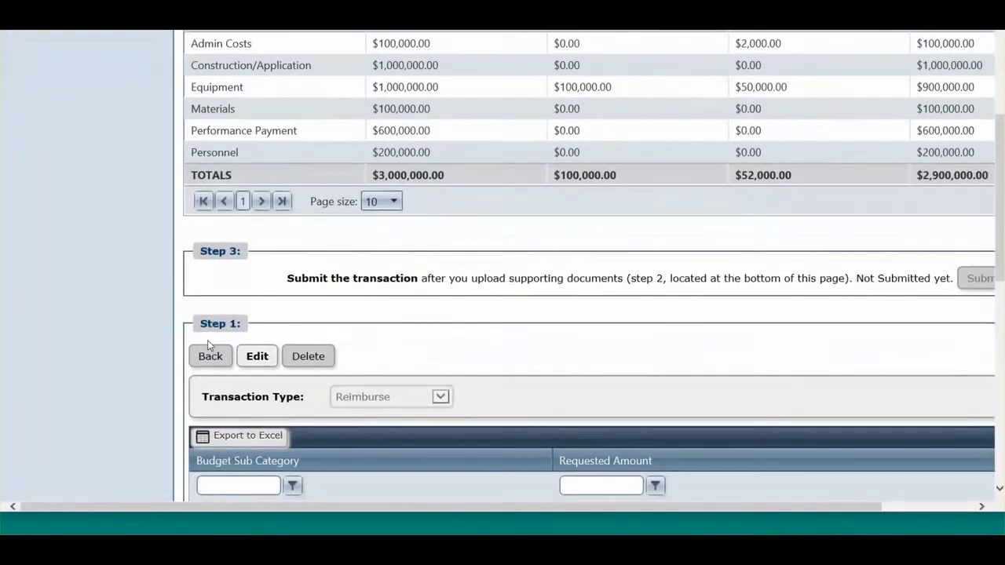
{"action": "scroll", "coordinate": [207, 349], "scroll_direction": "down", "scroll_amount": 3}
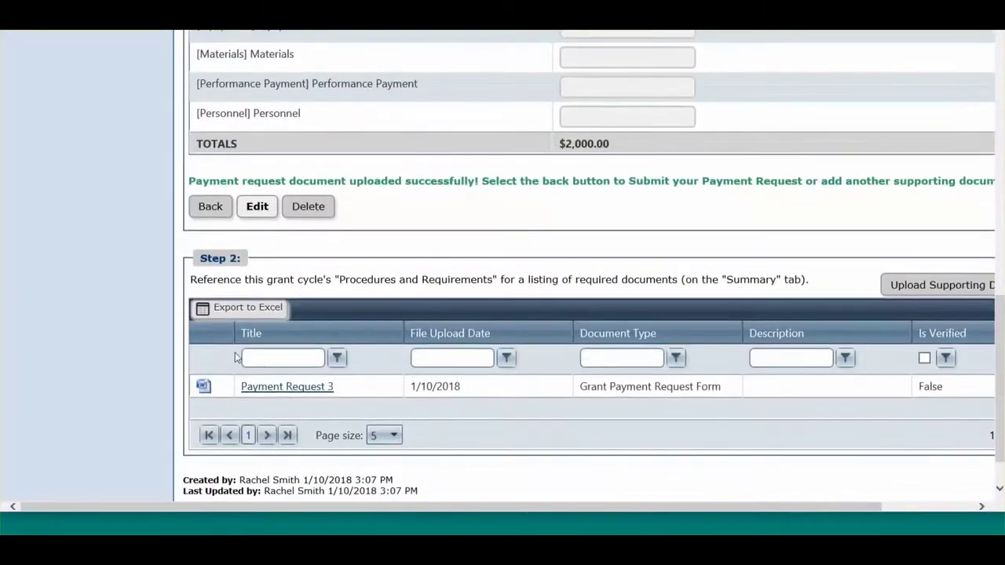
{"action": "left_click", "coordinate": [904, 287]}
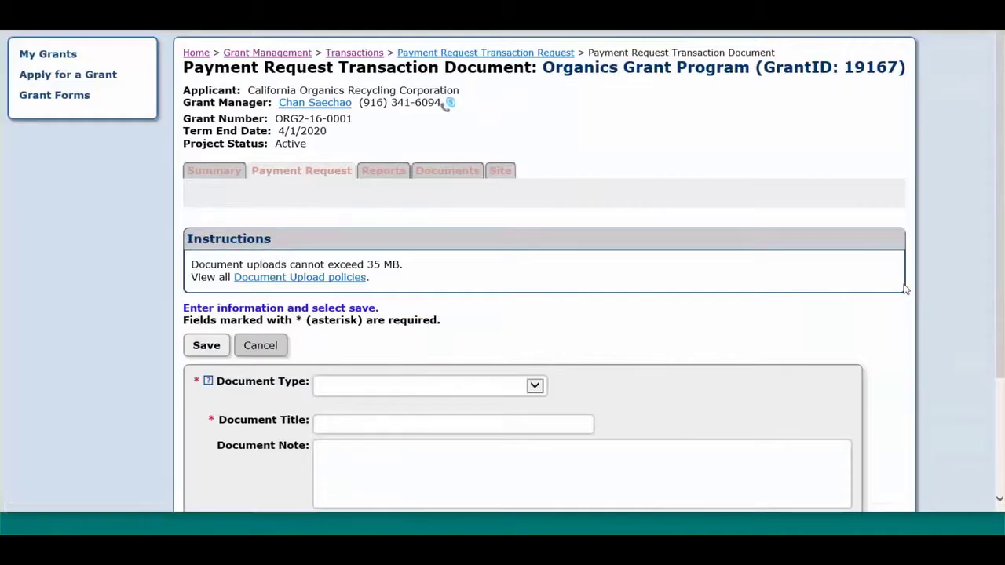
{"action": "scroll", "coordinate": [537, 393], "scroll_direction": "down", "scroll_amount": 3}
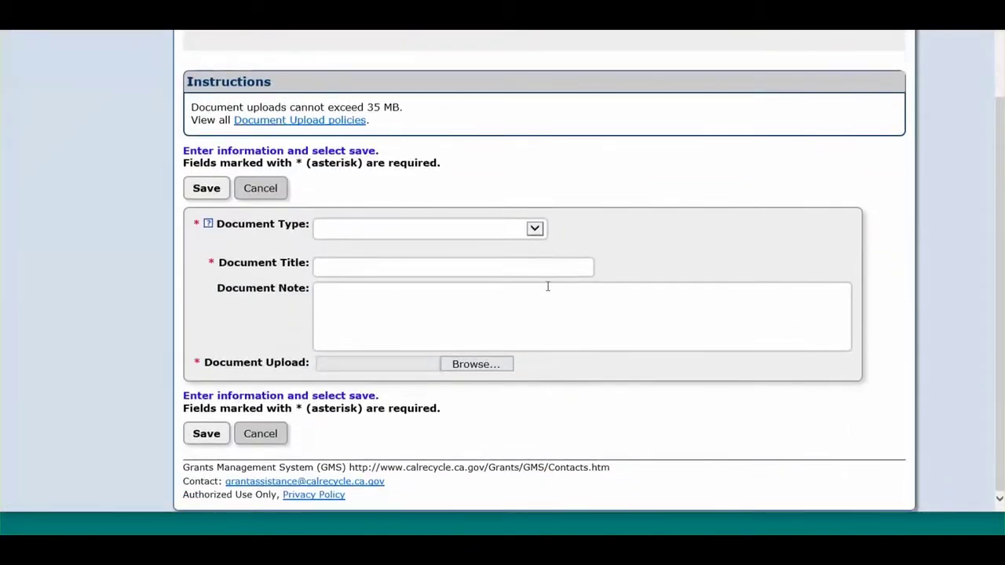
{"action": "left_click", "coordinate": [535, 229]}
{"action": "left_click", "coordinate": [533, 243]}
{"action": "left_click", "coordinate": [525, 269]}
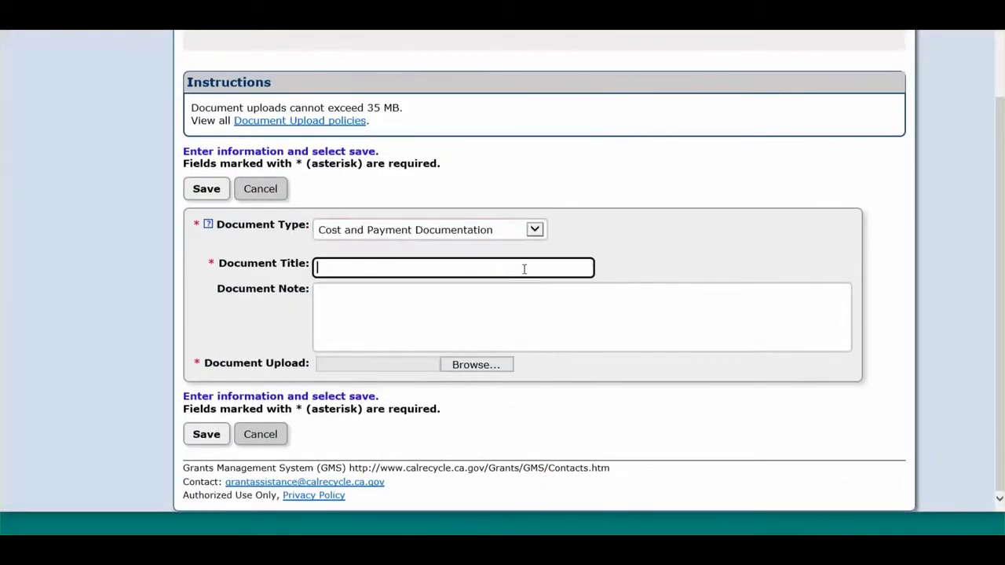
{"action": "type", "text": "Invoices"}
Attach Cost and Payment Documentation3.docx, save the upload, and return to the transaction.
{"action": "left_click", "coordinate": [500, 365]}
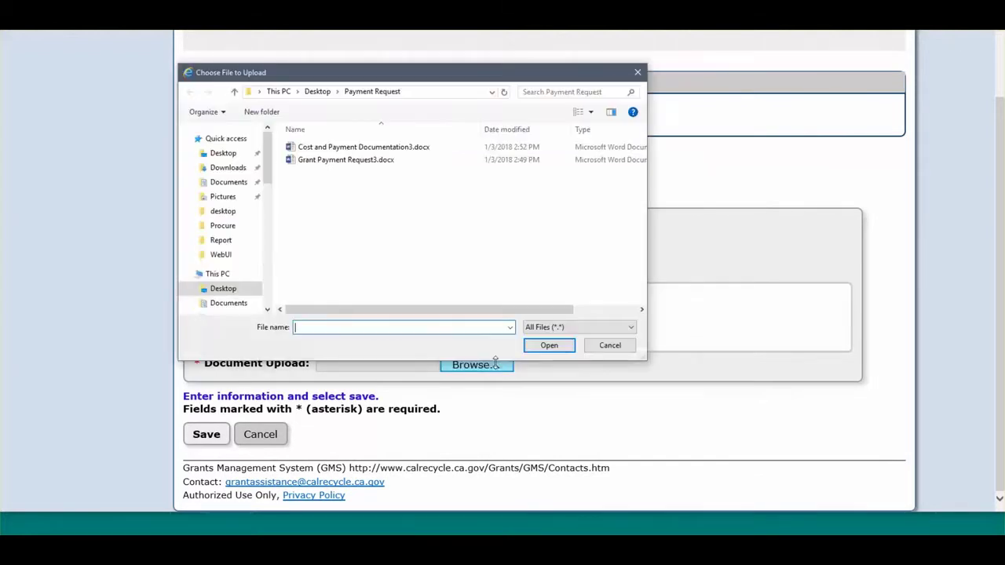
{"action": "double_click", "coordinate": [349, 148]}
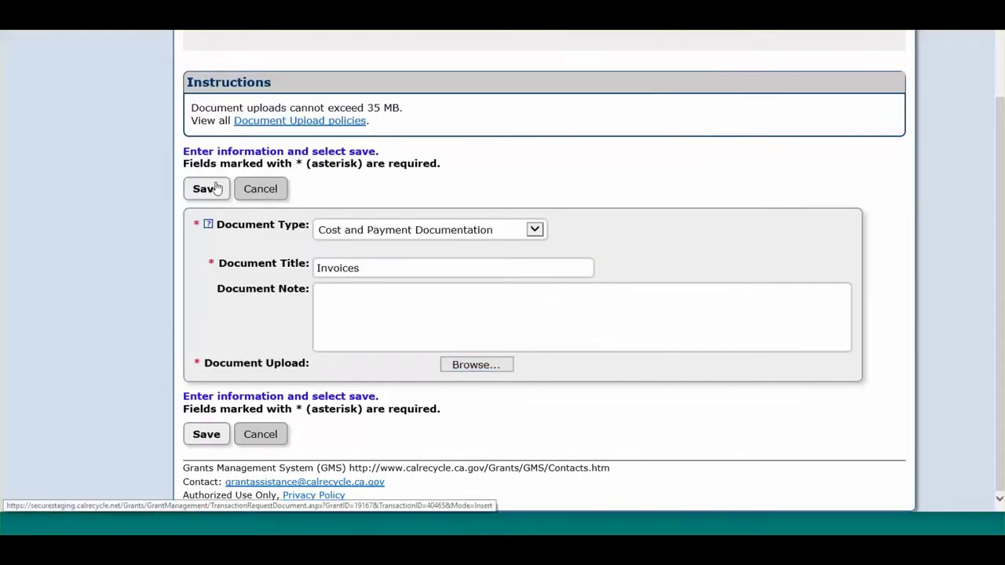
{"action": "left_click", "coordinate": [217, 188]}
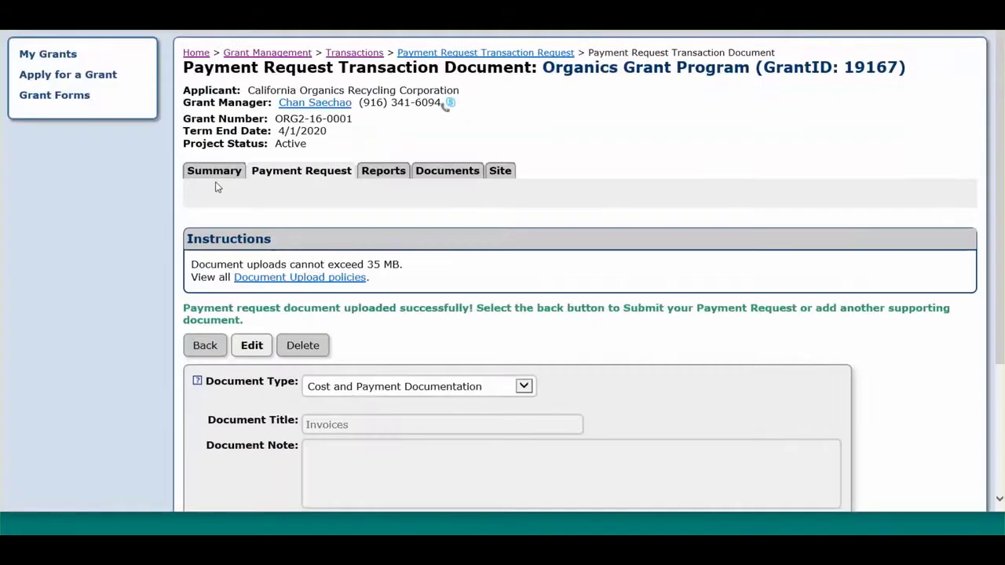
{"action": "left_click", "coordinate": [204, 345]}
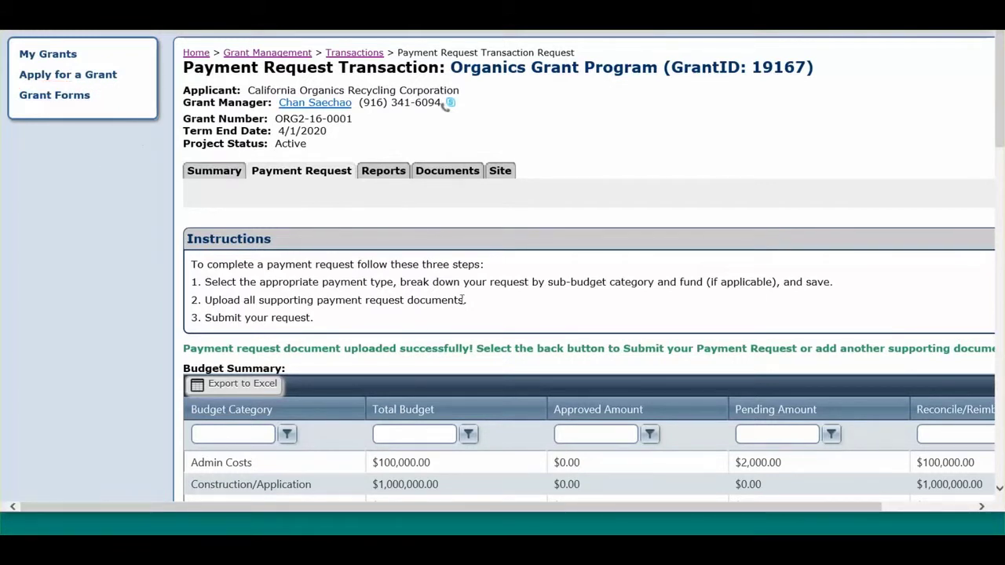
Submit payment request 3 and check its Submitted status dated 1/10/2018.
{"action": "scroll", "coordinate": [463, 299], "scroll_direction": "down", "scroll_amount": 5}
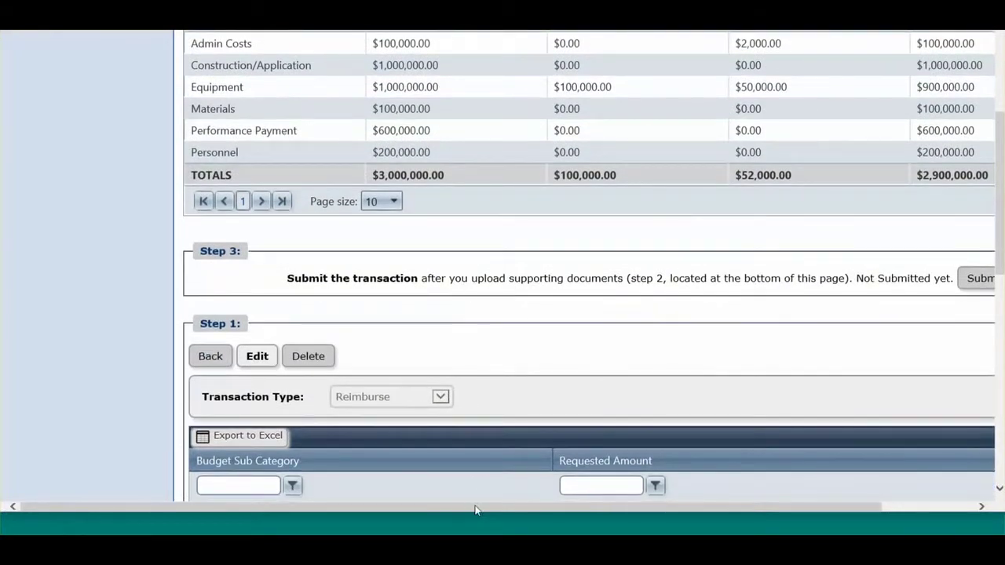
{"action": "left_click_drag", "start_coordinate": [474, 510], "coordinate": [597, 532]}
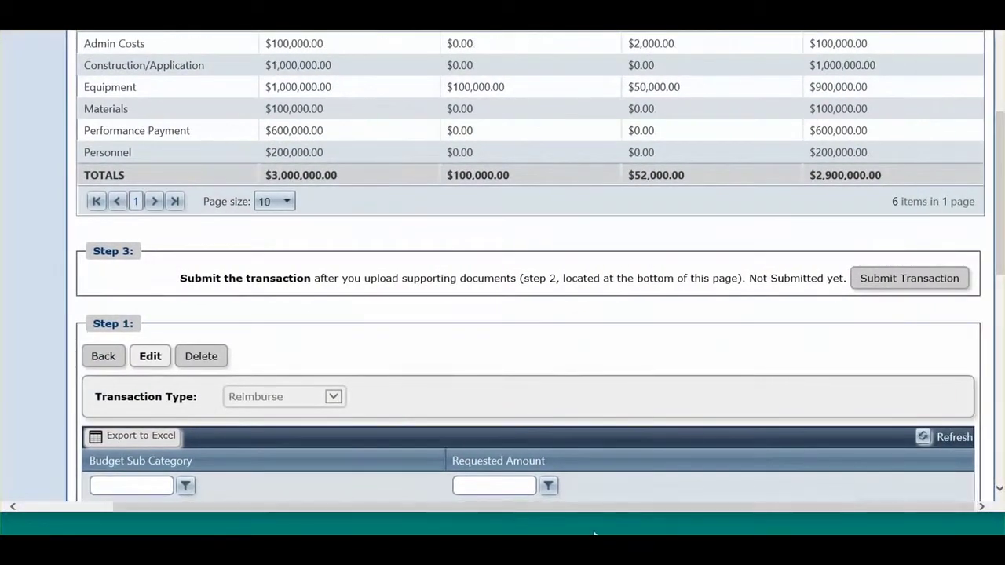
{"action": "left_click", "coordinate": [885, 288]}
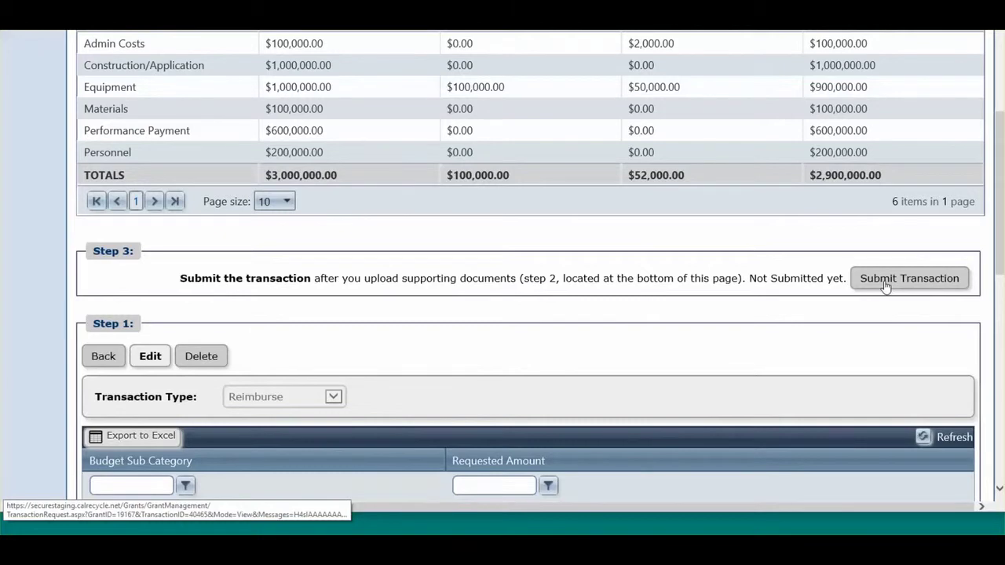
{"action": "scroll", "coordinate": [885, 286], "scroll_direction": "down", "scroll_amount": 5}
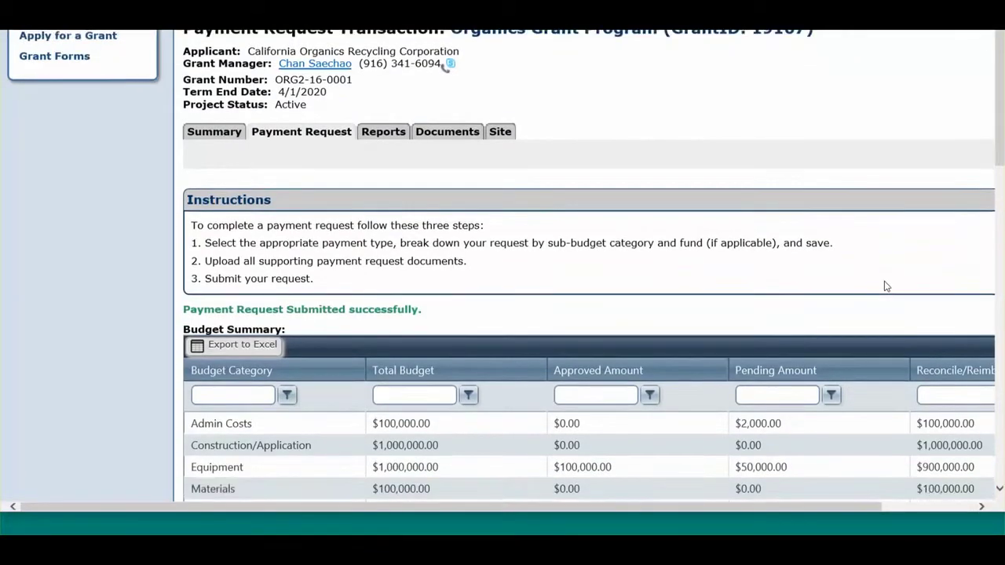
{"action": "scroll", "coordinate": [885, 286], "scroll_direction": "down", "scroll_amount": 2}
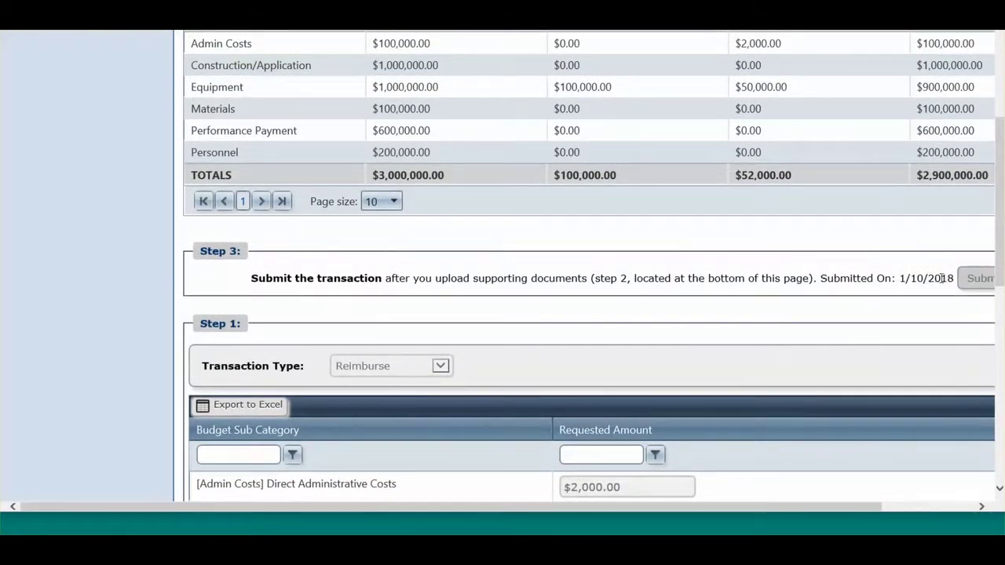
{"action": "scroll", "coordinate": [675, 265], "scroll_direction": "up", "scroll_amount": 5}
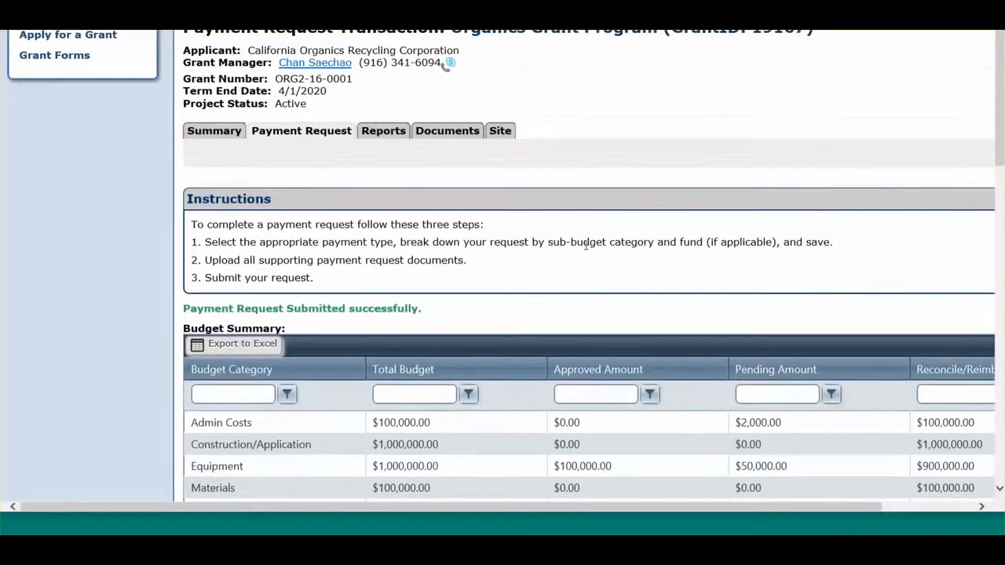
Find transaction 3 in the Payment Request Transactions list: $2,000.00, Submitted 1/10/2018.
{"action": "left_click", "coordinate": [308, 133]}
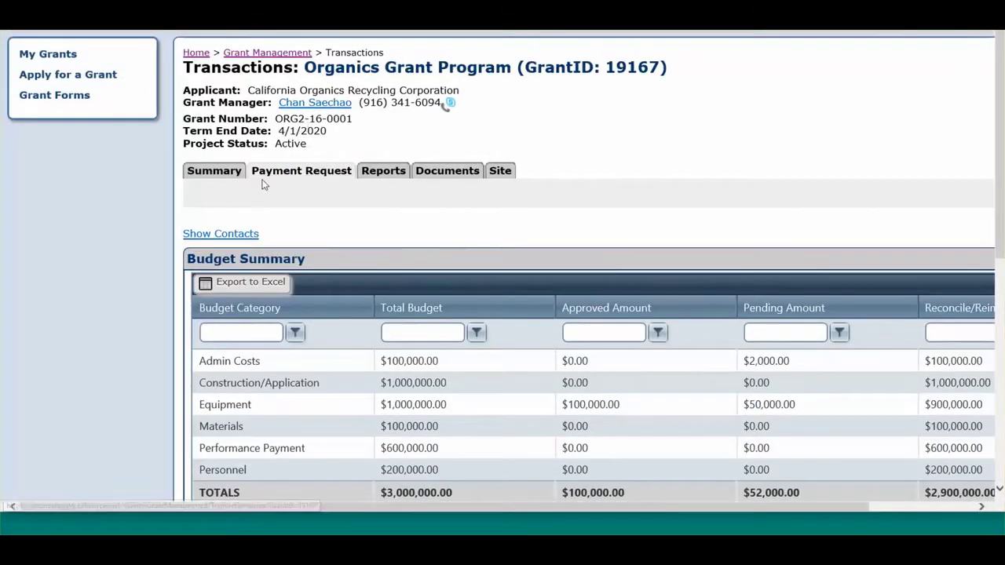
{"action": "scroll", "coordinate": [264, 184], "scroll_direction": "down", "scroll_amount": 5}
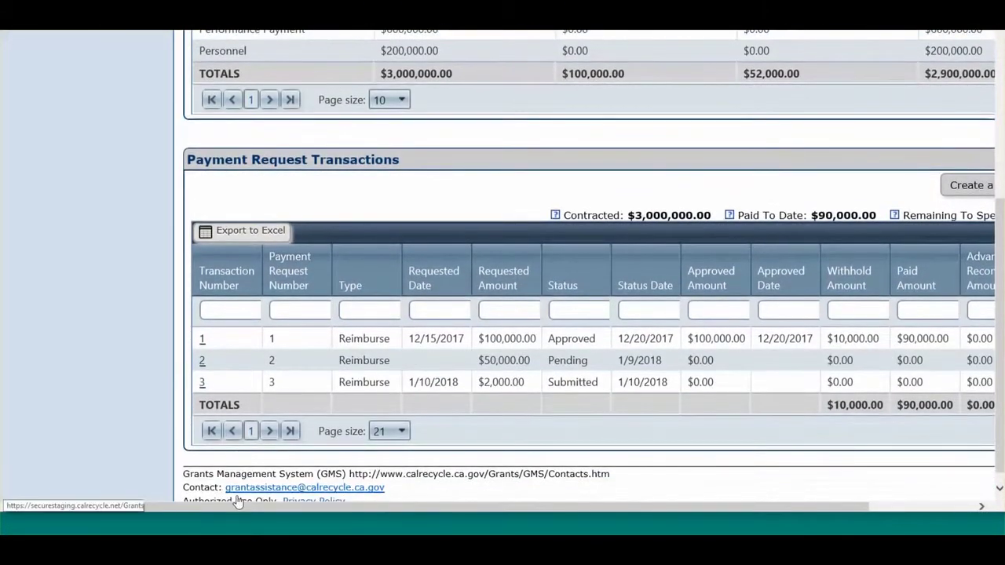
{"action": "left_click_drag", "start_coordinate": [236, 507], "coordinate": [366, 532]}
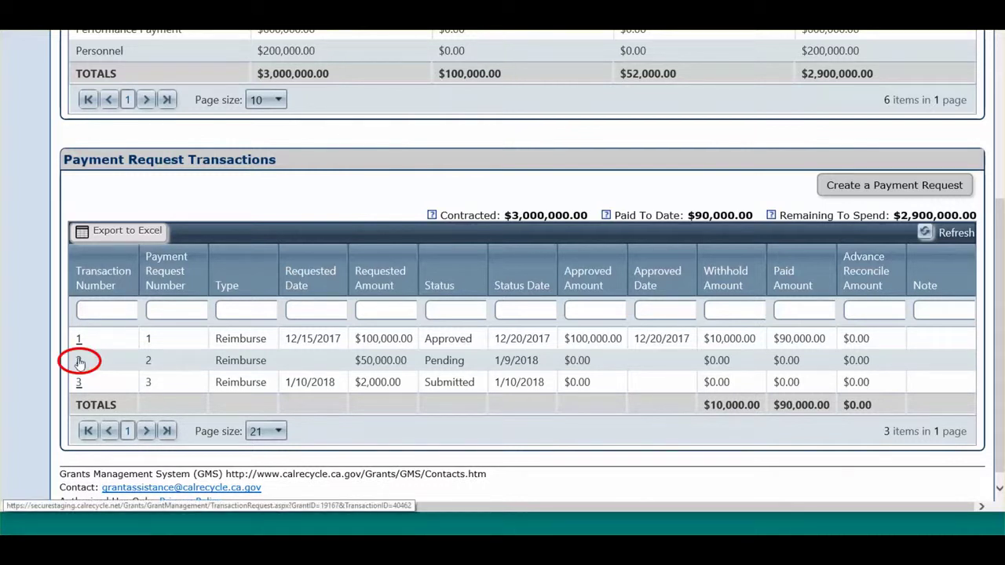
Look over transaction 2's details, then return to the transactions list.
{"action": "left_click", "coordinate": [79, 362]}
{"action": "scroll", "coordinate": [78, 362], "scroll_direction": "down", "scroll_amount": 5}
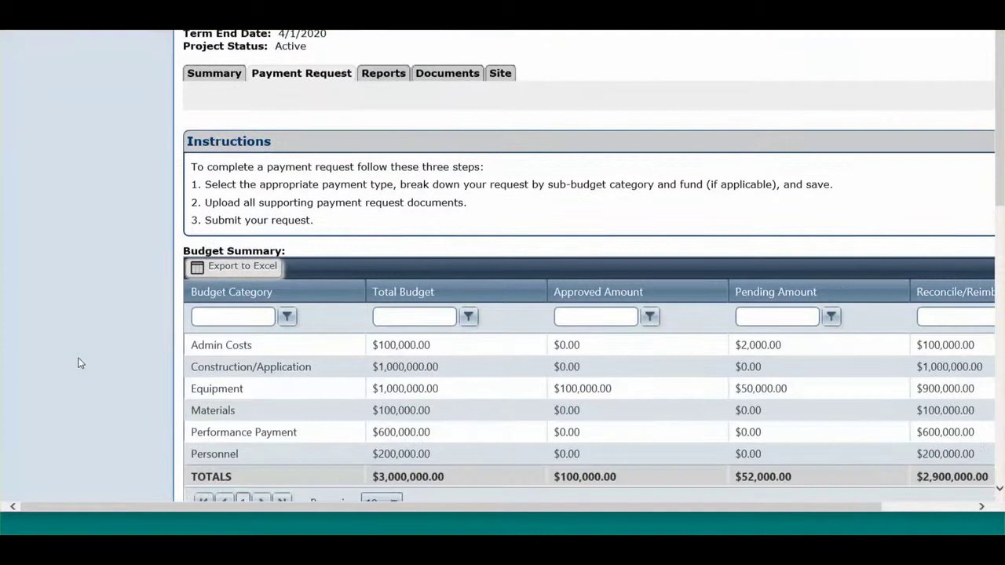
{"action": "scroll", "coordinate": [79, 362], "scroll_direction": "down", "scroll_amount": 5}
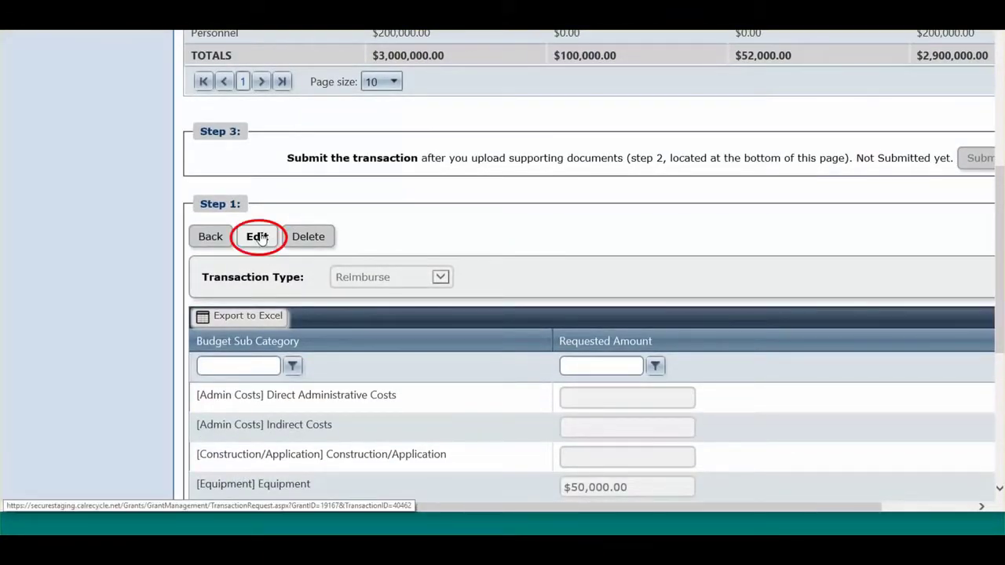
{"action": "left_click", "coordinate": [201, 237]}
{"action": "scroll", "coordinate": [196, 234], "scroll_direction": "down", "scroll_amount": 6}
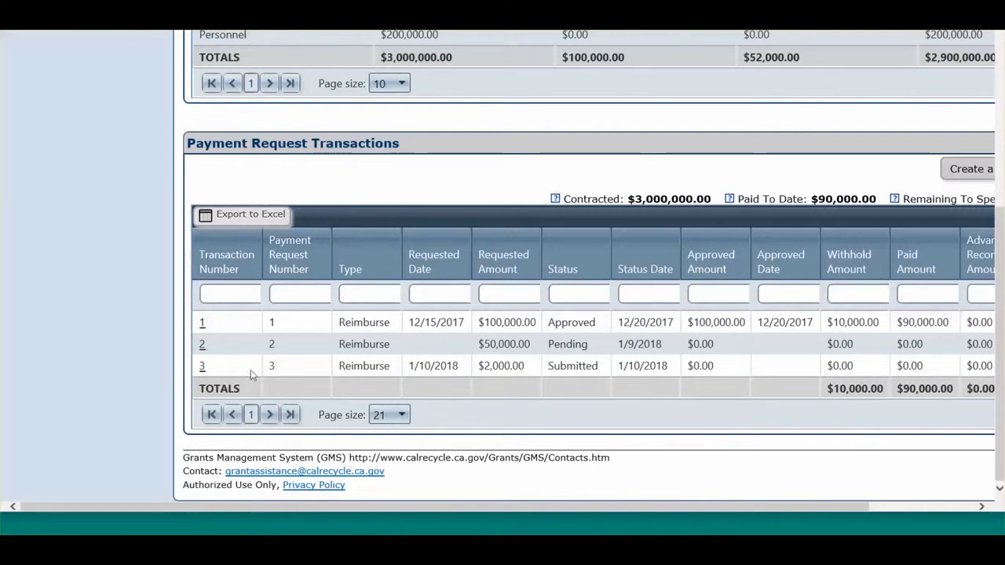
Review transaction 3: Reimburse, $2,000.00 Direct Administrative Costs, and both uploaded documents.
{"action": "left_click", "coordinate": [201, 368]}
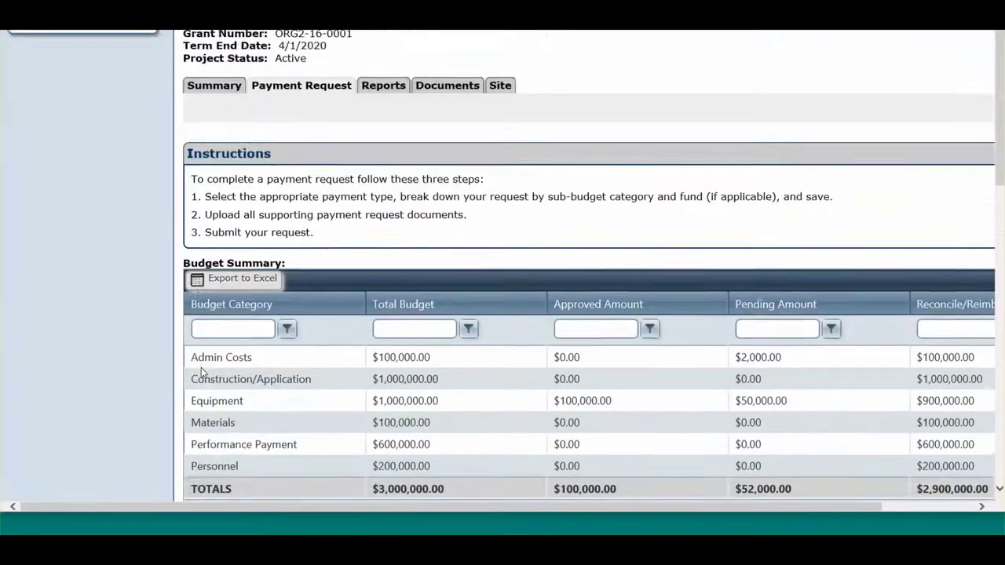
{"action": "scroll", "coordinate": [203, 371], "scroll_direction": "down", "scroll_amount": 5}
{"action": "scroll", "coordinate": [202, 370], "scroll_direction": "down", "scroll_amount": 6}
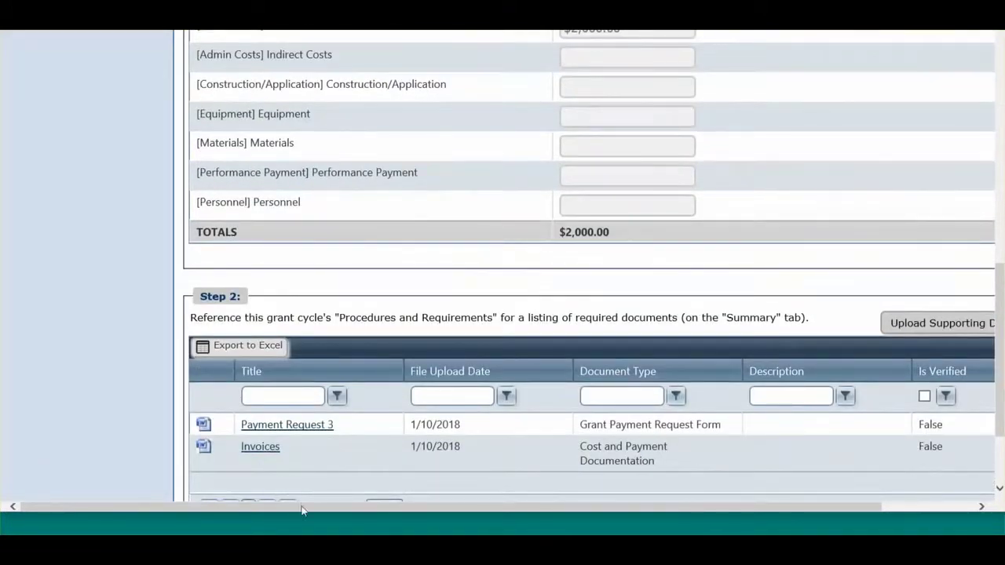
{"action": "left_click_drag", "start_coordinate": [304, 512], "coordinate": [487, 511]}
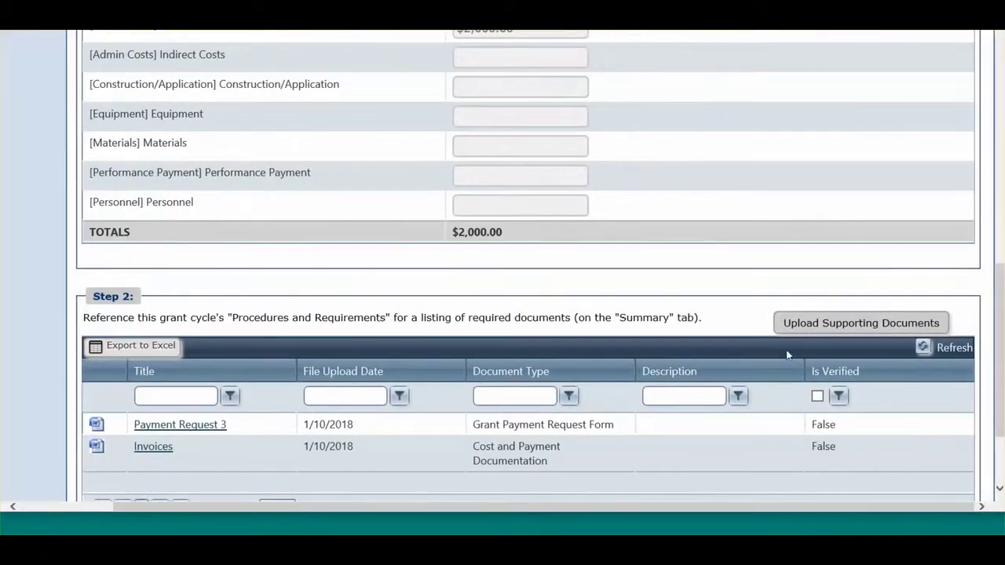
{"action": "scroll", "coordinate": [802, 329], "scroll_direction": "up", "scroll_amount": 3}
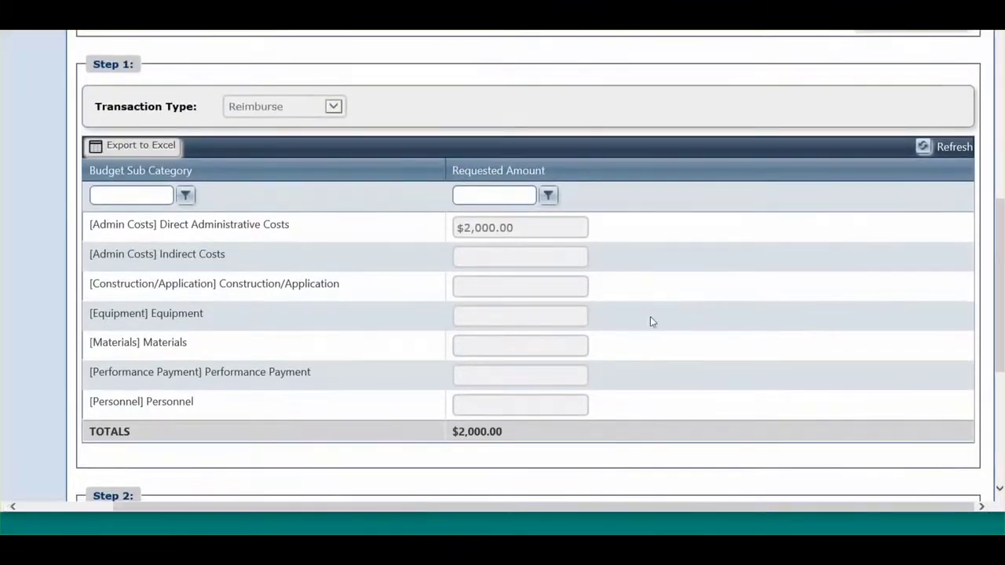